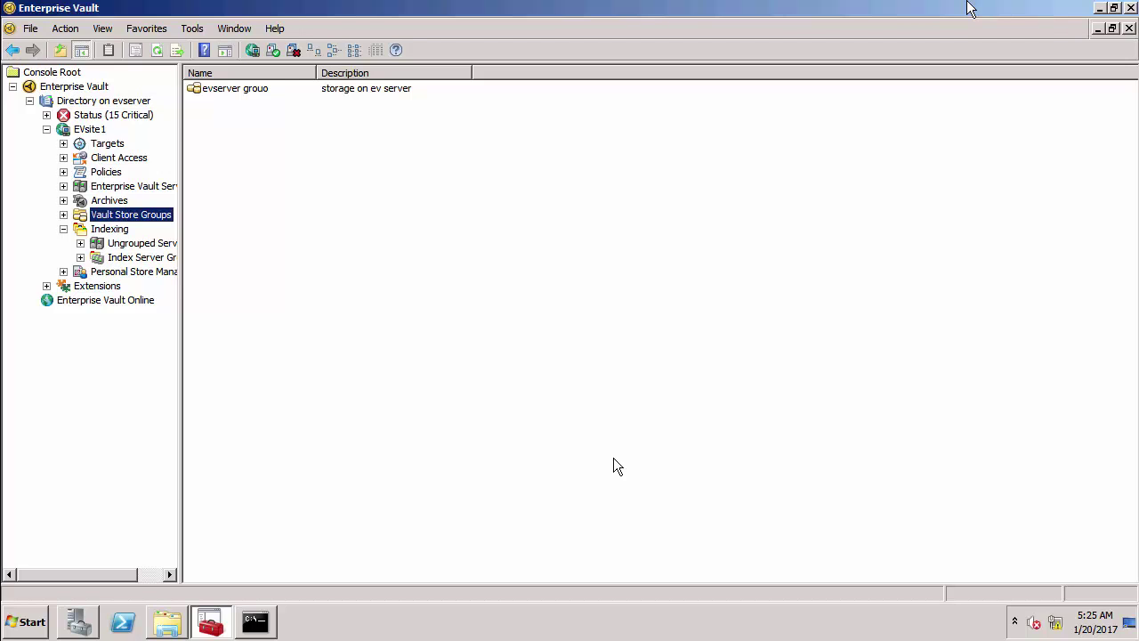
# Set the Information Management vault store's default safety copies behavior to "Yes, in the original location" and accept the change.
pyautogui.click(63, 214)
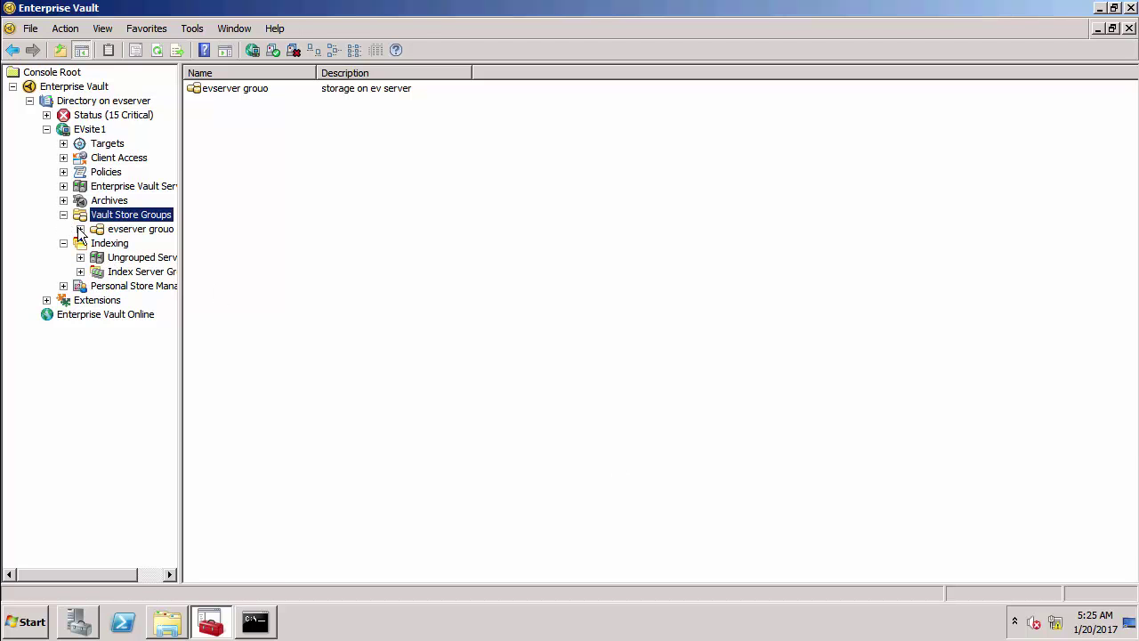
pyautogui.click(81, 229)
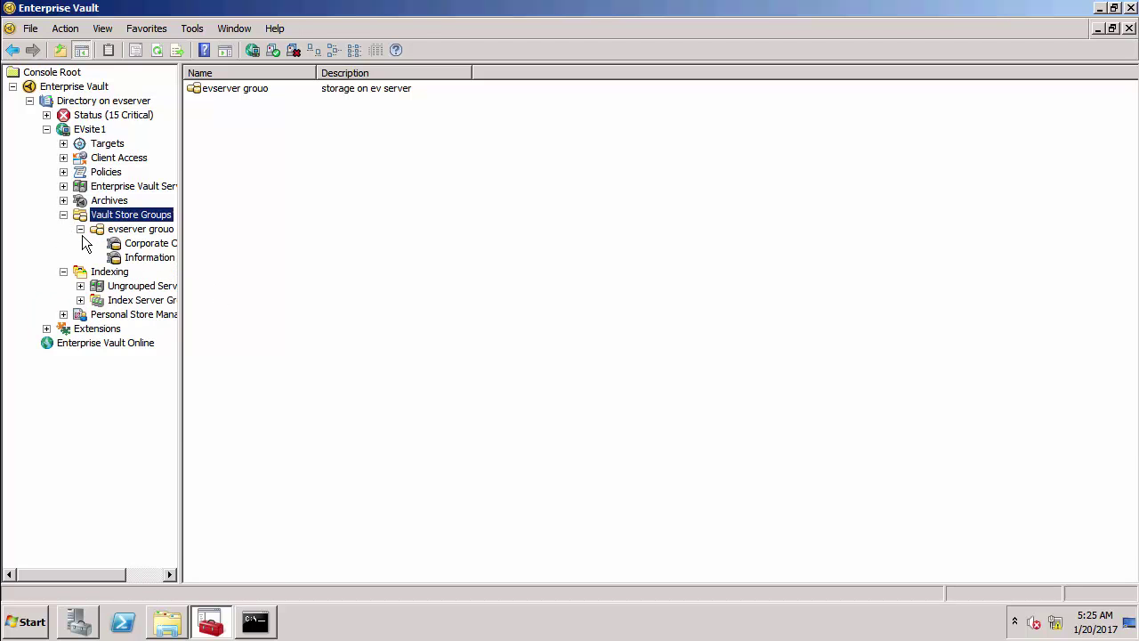
pyautogui.click(142, 257)
pyautogui.rightClick(144, 257)
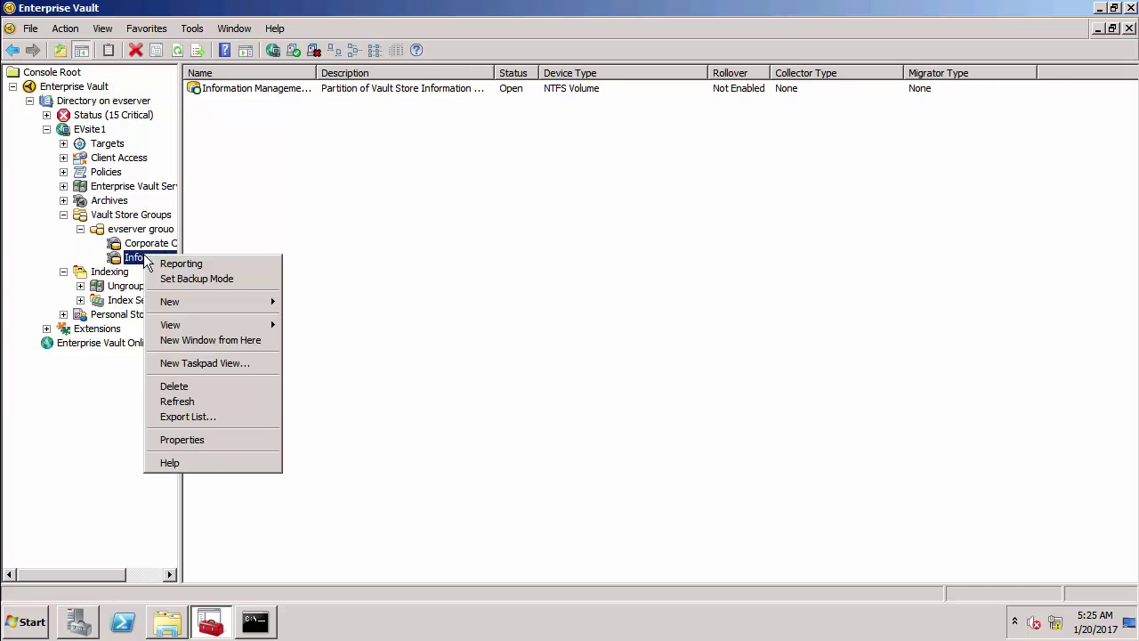
pyautogui.click(181, 440)
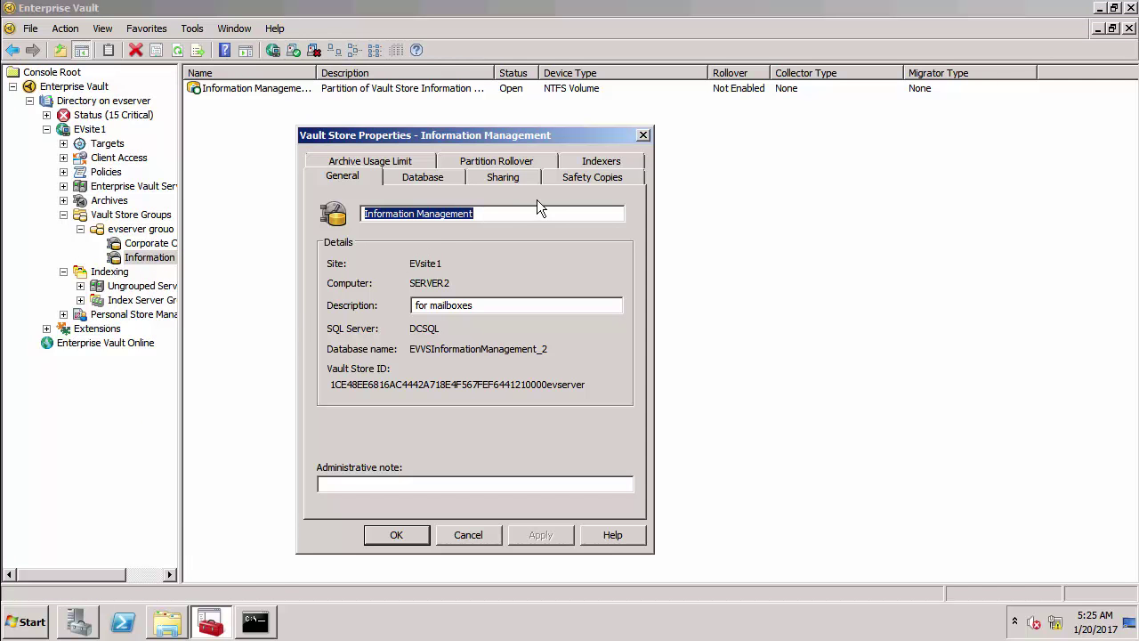
pyautogui.click(573, 177)
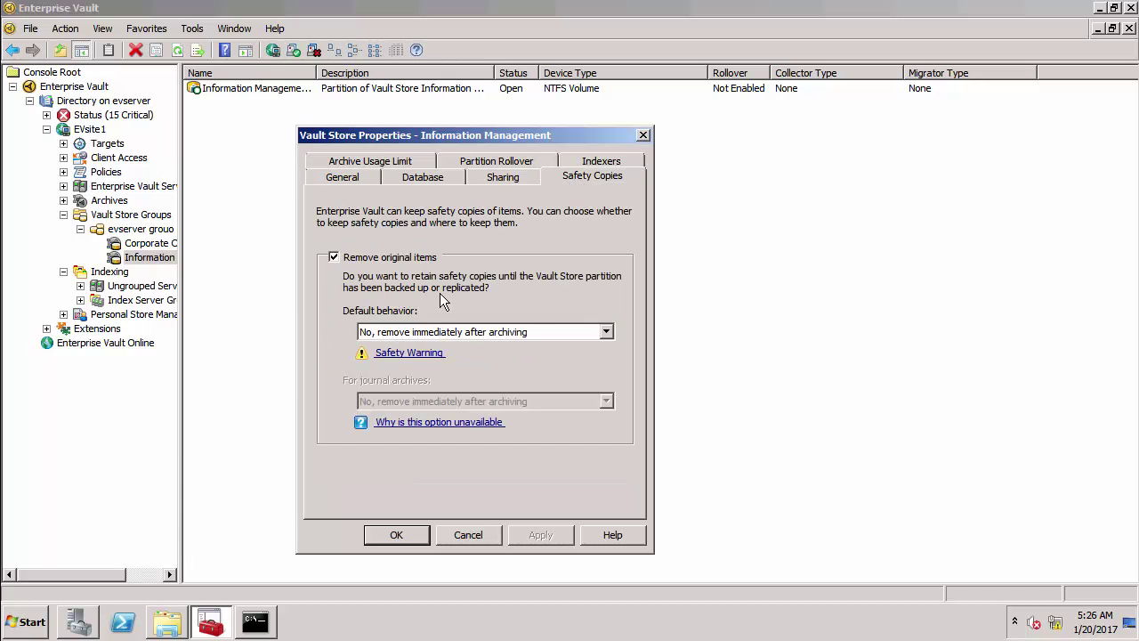
pyautogui.click(412, 335)
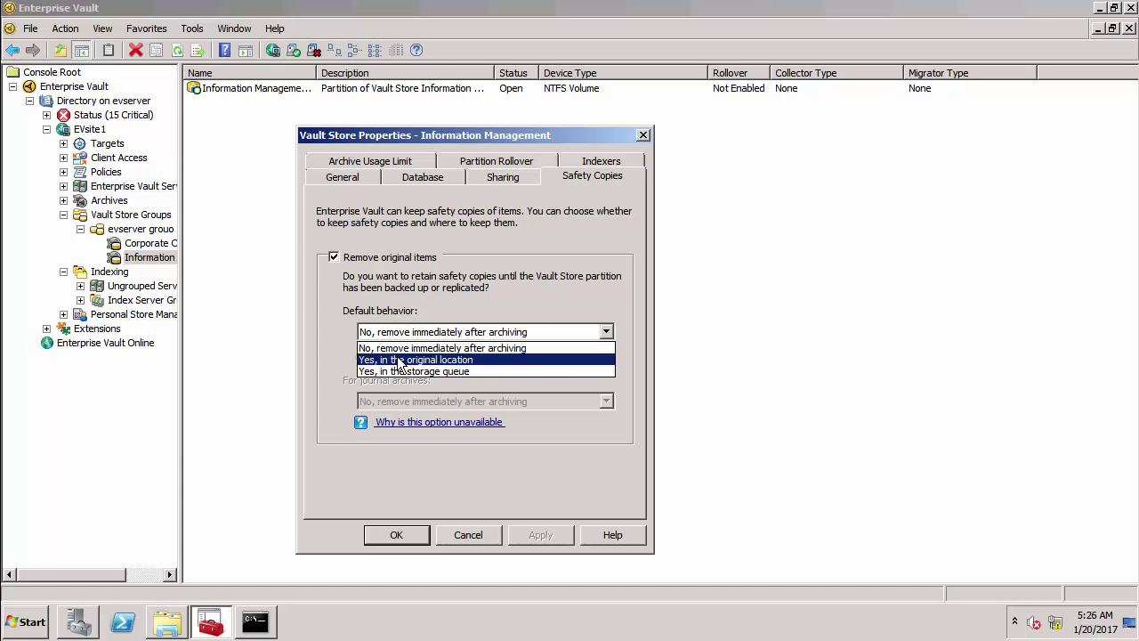
pyautogui.click(399, 360)
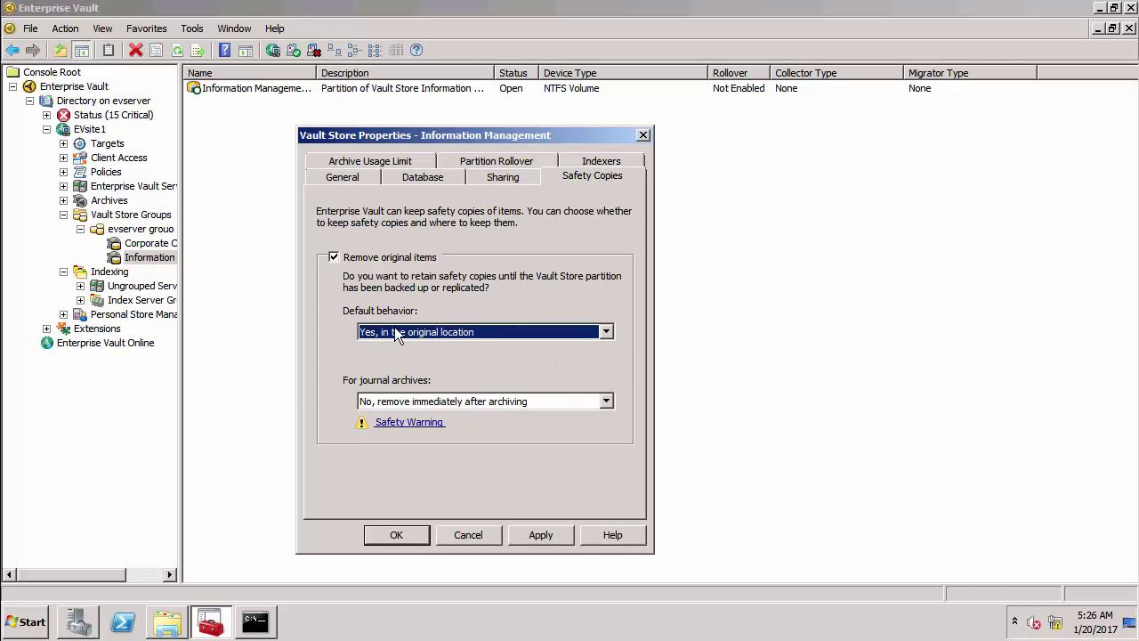
pyautogui.click(397, 331)
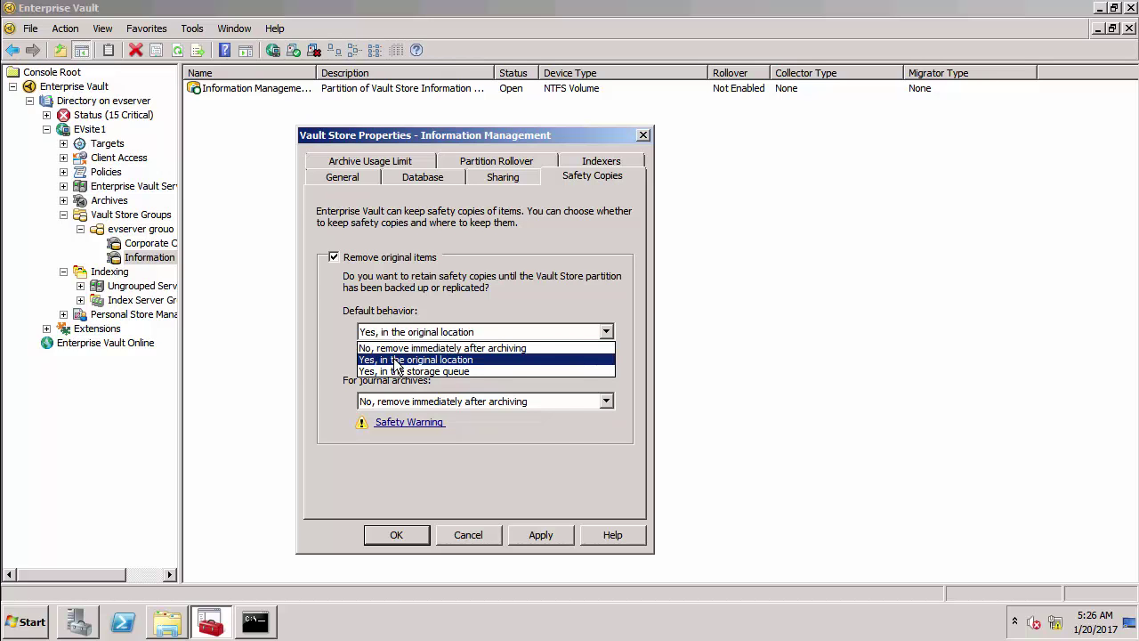
pyautogui.click(396, 359)
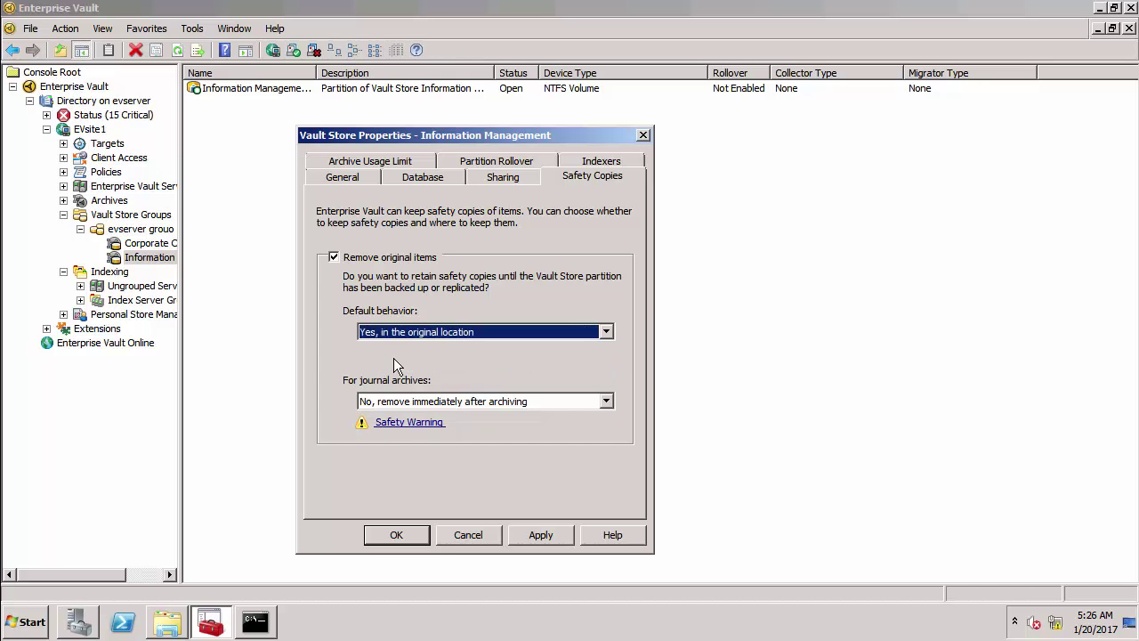
pyautogui.click(396, 535)
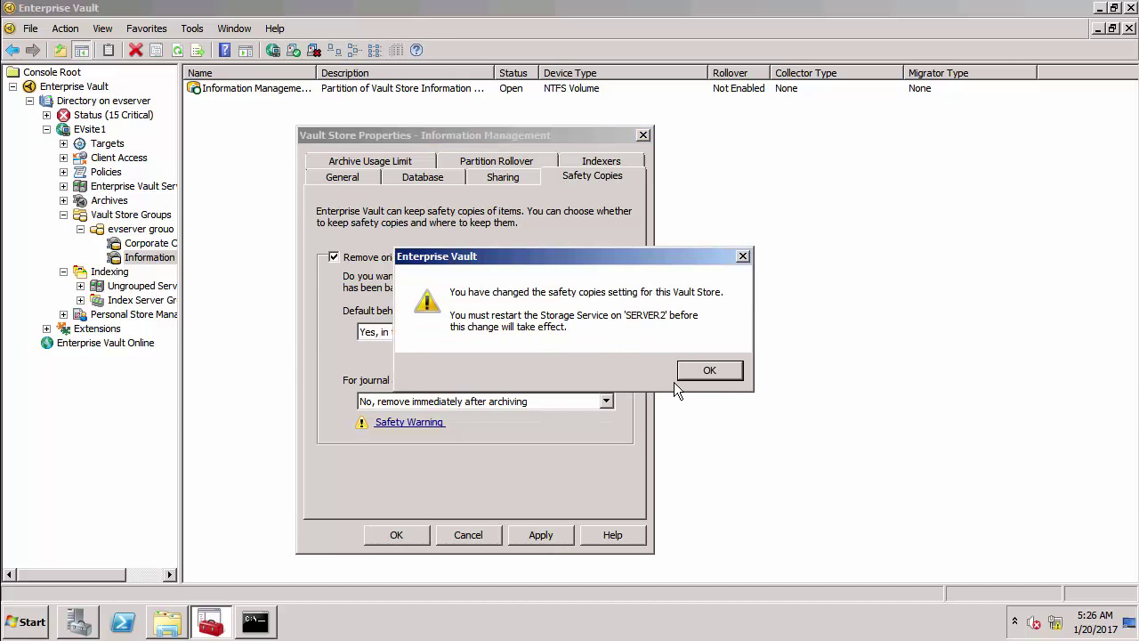
pyautogui.click(703, 370)
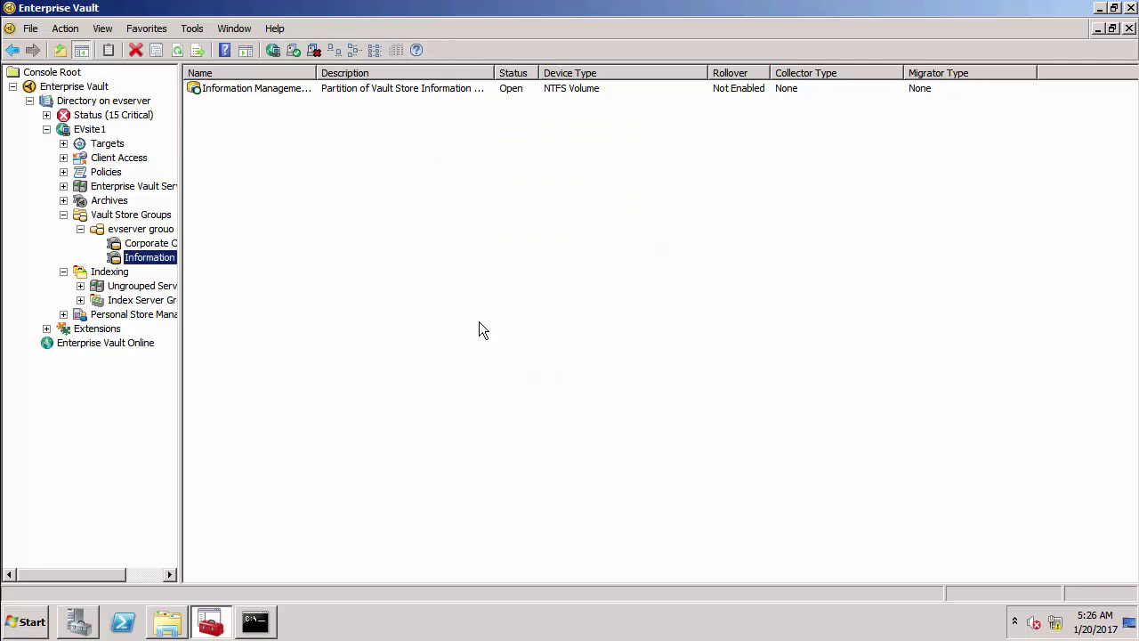
# Set the Information Management Ptn2 partition's backup check to "Check for a trigger file" and save its properties.
pyautogui.doubleClick(260, 92)
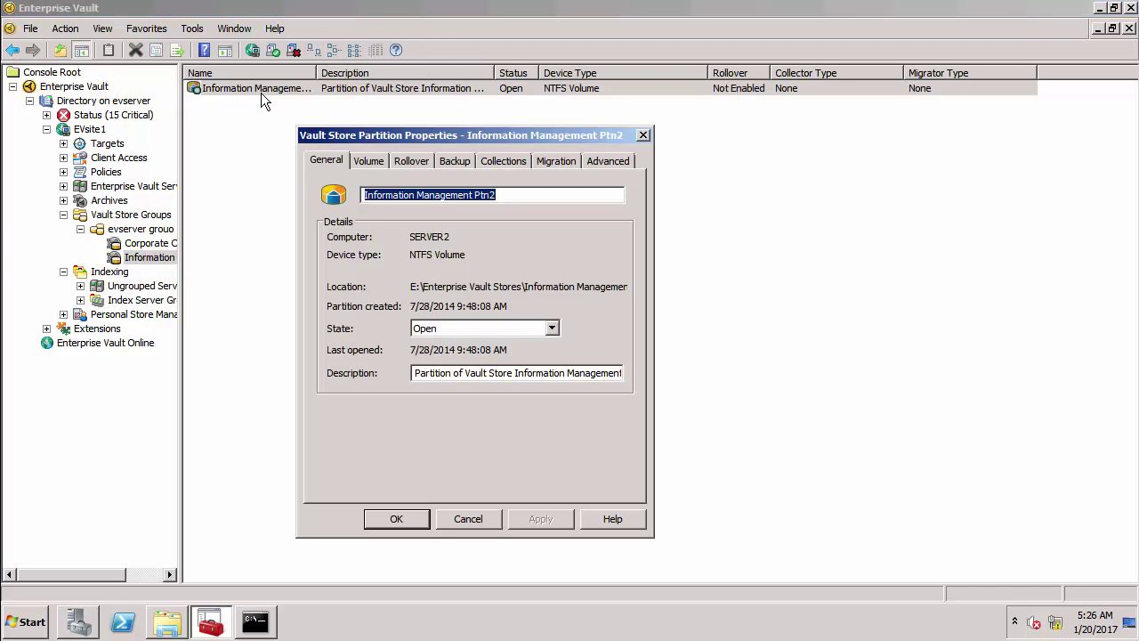
pyautogui.click(438, 160)
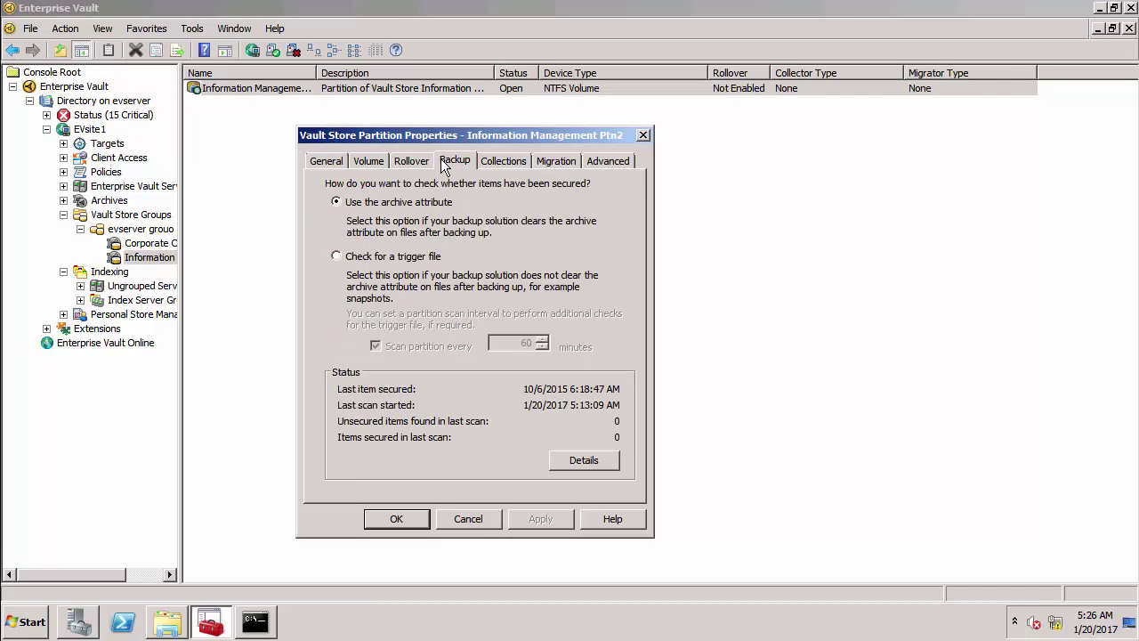
pyautogui.click(336, 255)
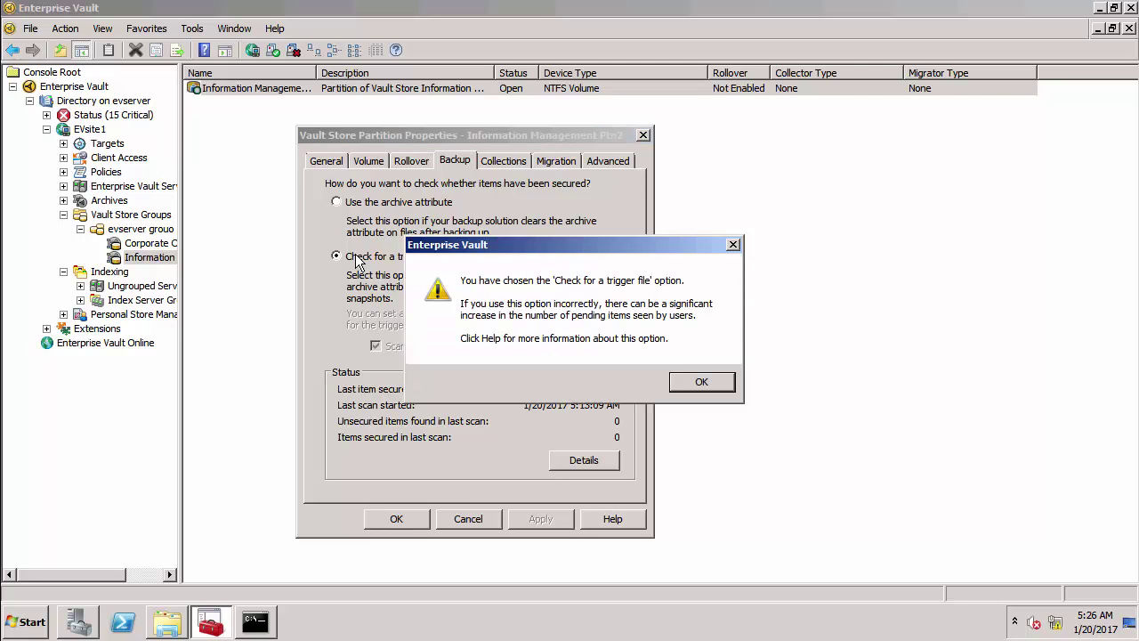
pyautogui.click(686, 382)
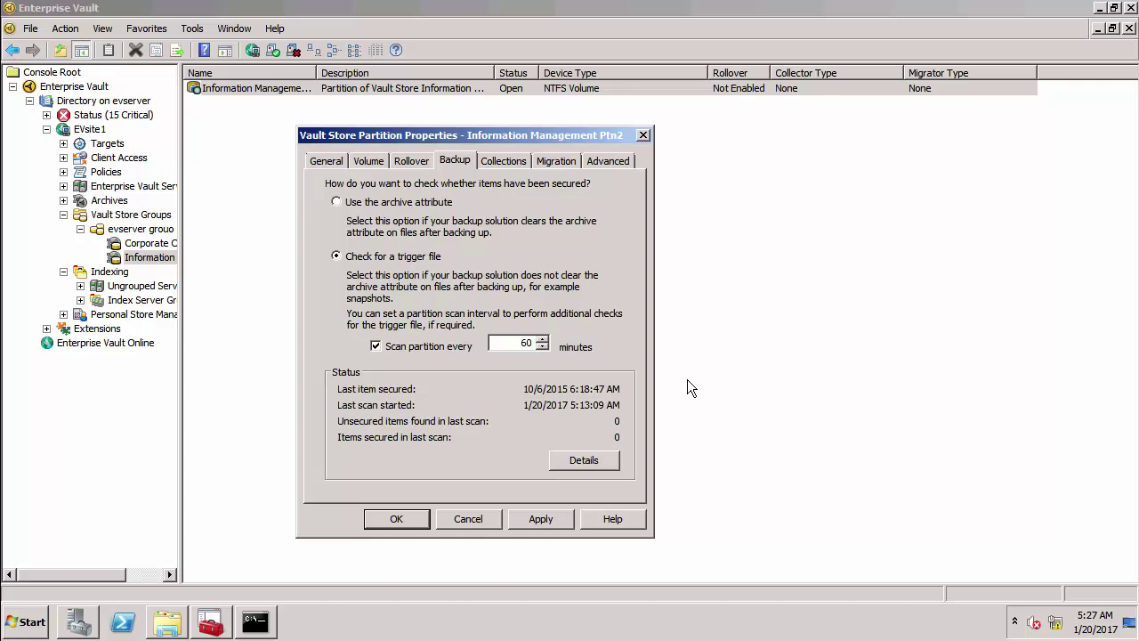
pyautogui.click(396, 520)
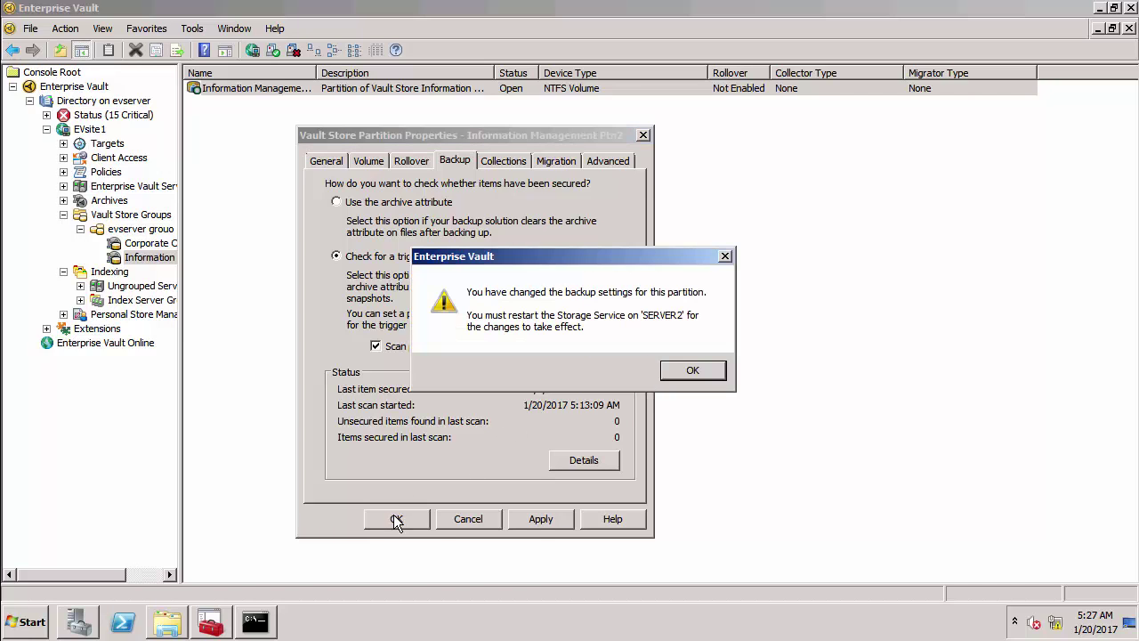
pyautogui.click(675, 375)
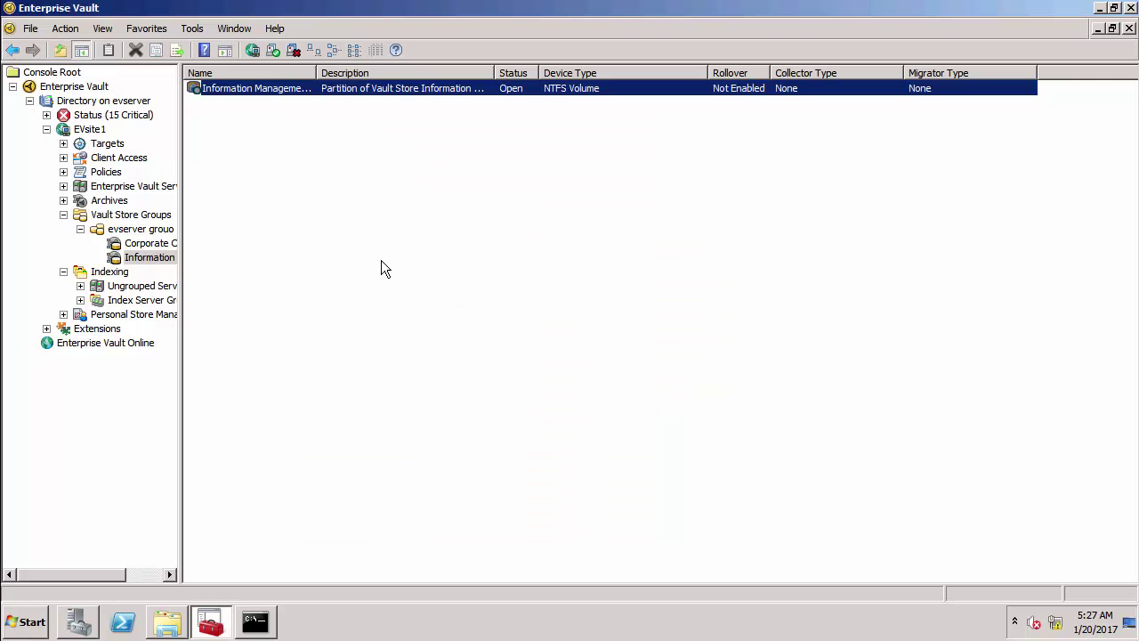
# Restart the Enterprise Vault Storage Service among the services of the evserver computer.
pyautogui.click(63, 186)
pyautogui.click(80, 200)
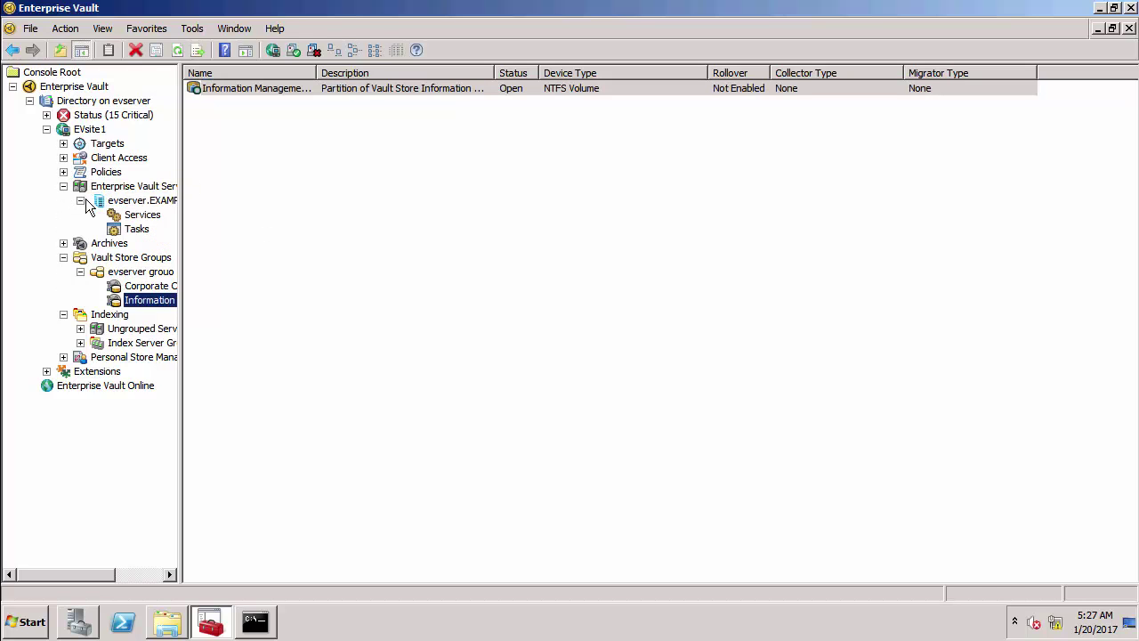
pyautogui.click(141, 215)
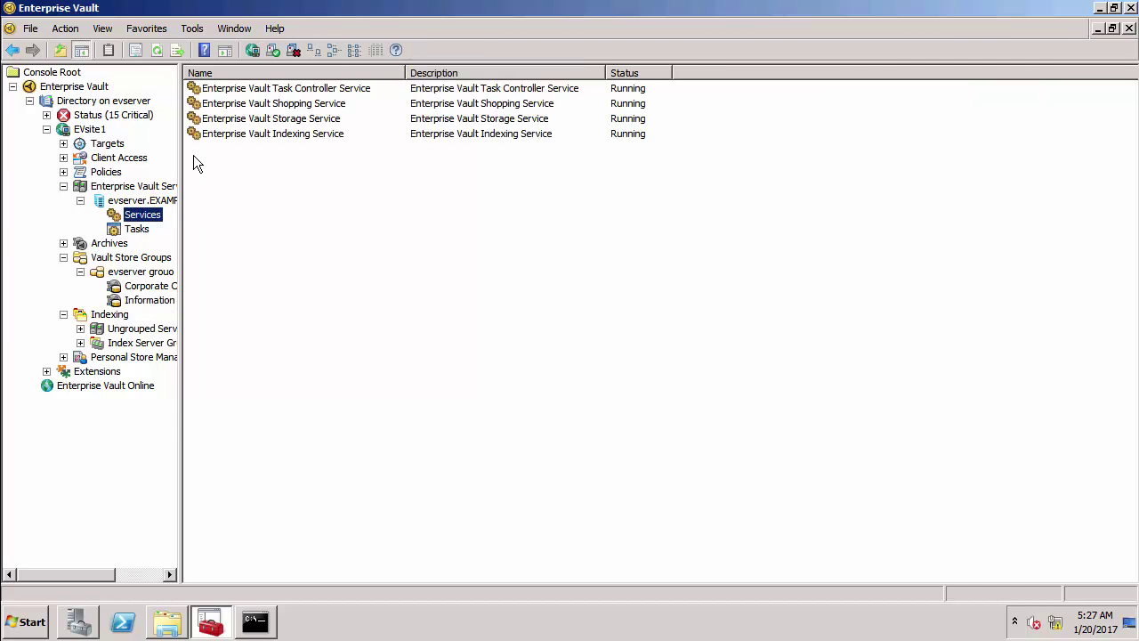
pyautogui.rightClick(222, 119)
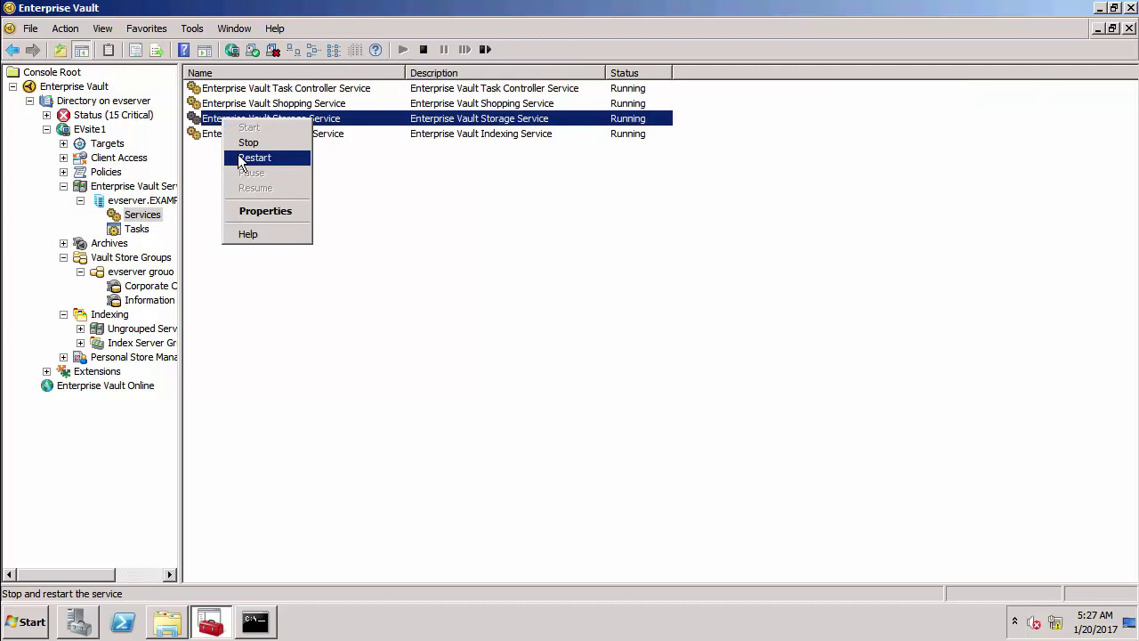
pyautogui.click(235, 158)
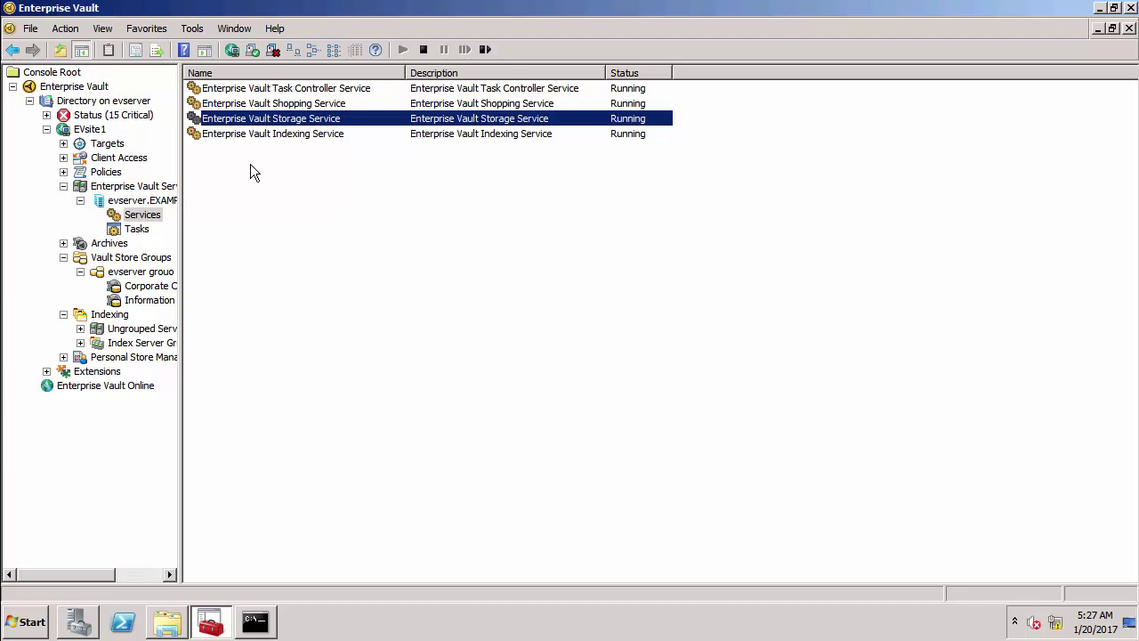
# Switch to Server Manager and enable journaling on the a1 private queue of the Exchange mailbox task for server1.
pyautogui.click(95, 614)
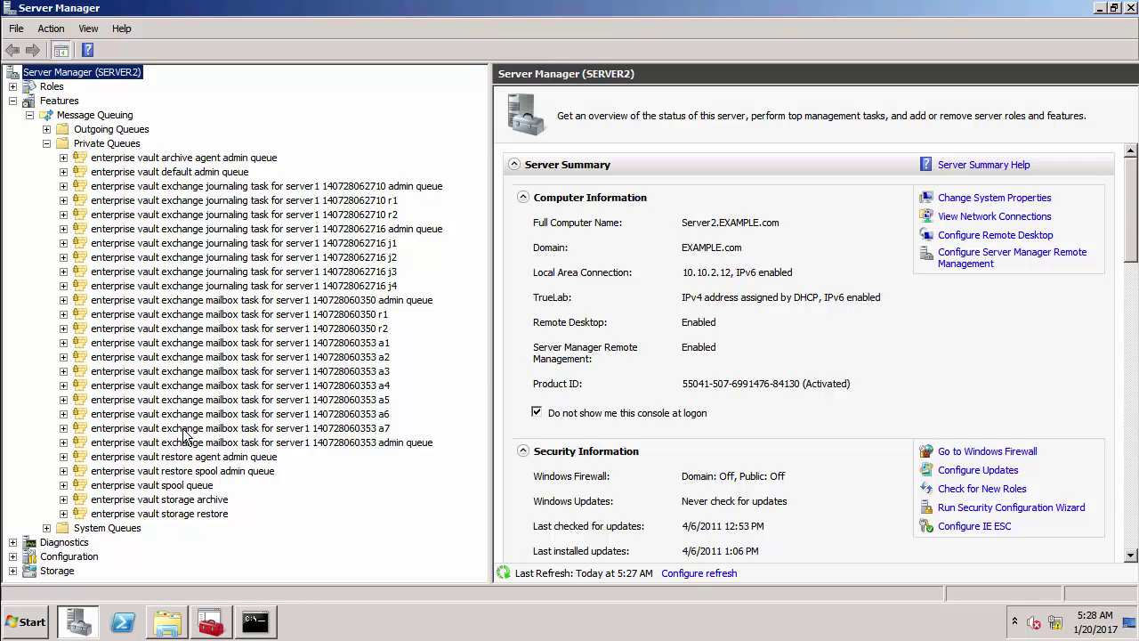
pyautogui.click(247, 344)
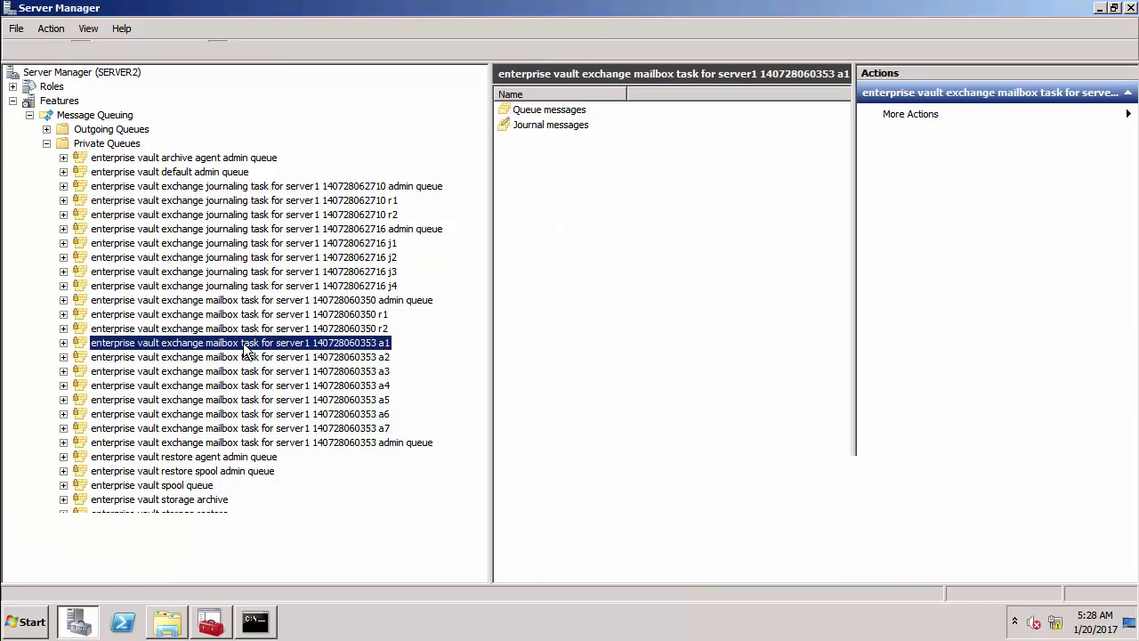
pyautogui.click(63, 343)
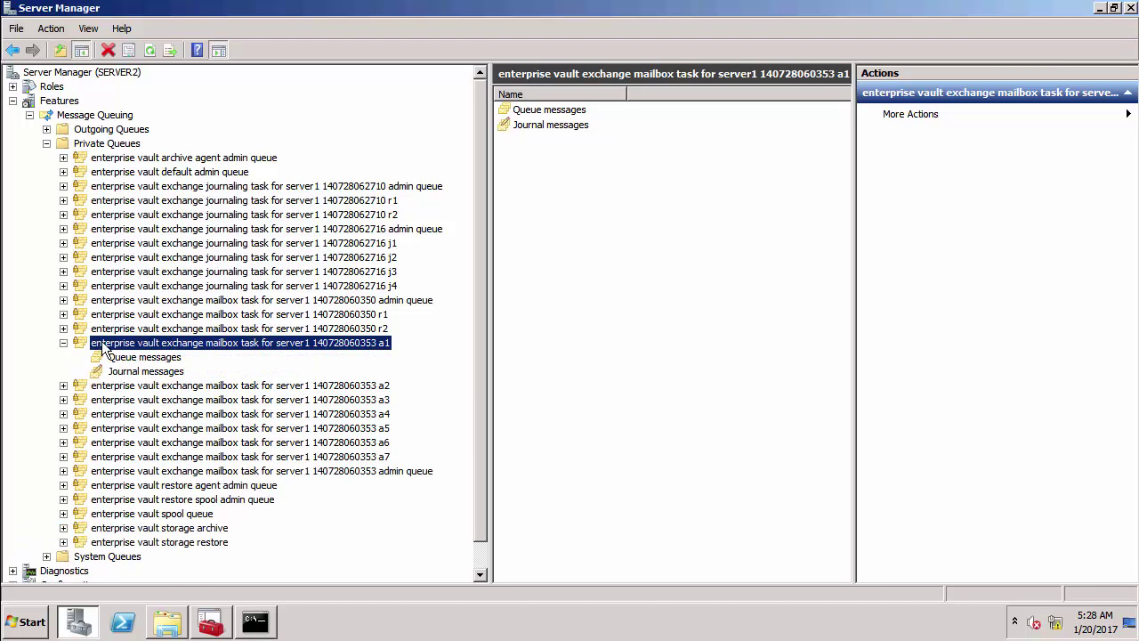
pyautogui.rightClick(102, 341)
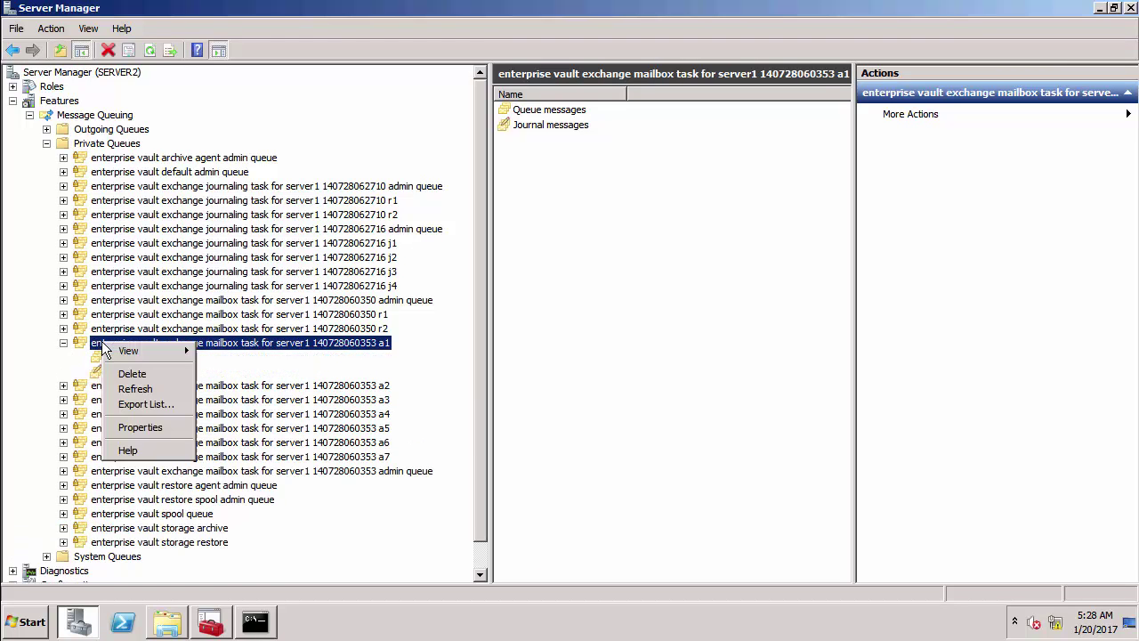
pyautogui.click(125, 428)
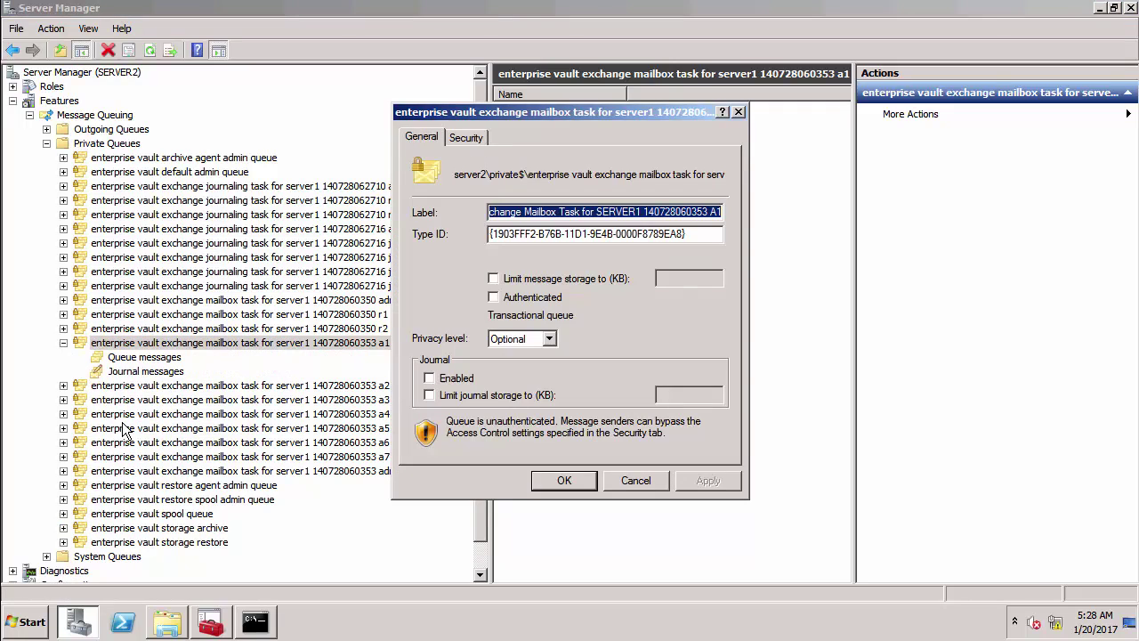
pyautogui.click(429, 380)
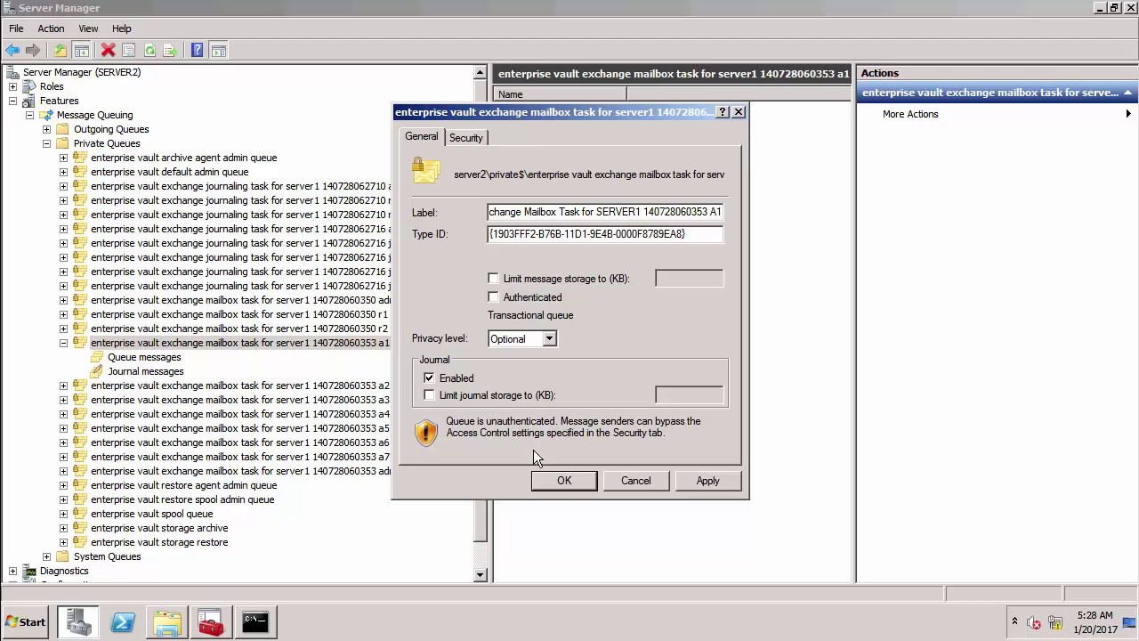
pyautogui.click(553, 480)
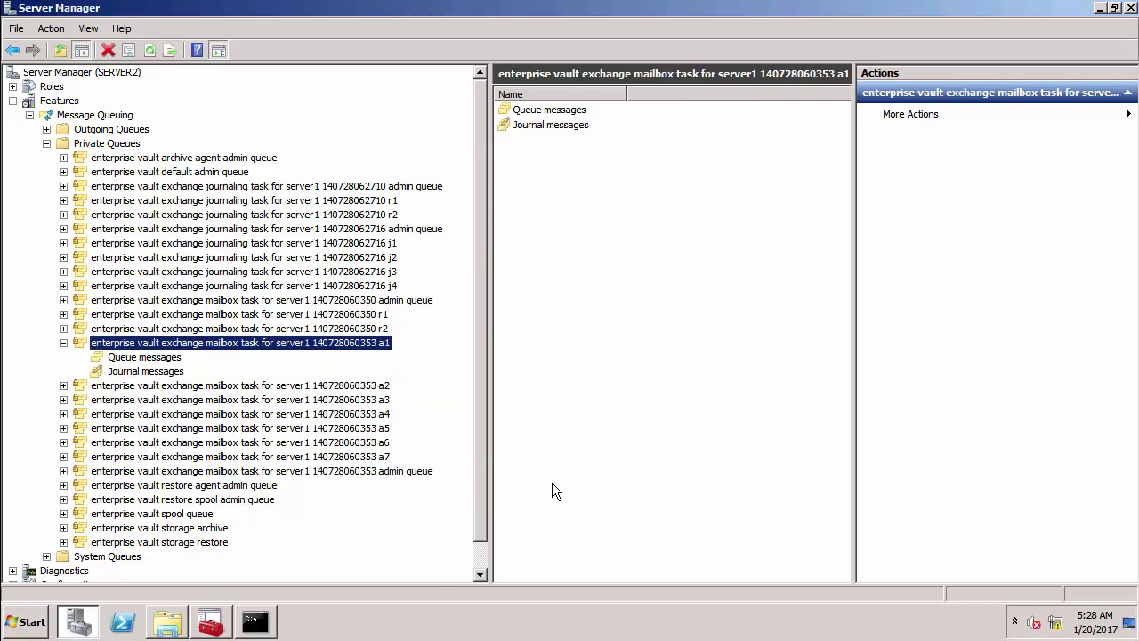
# Switch to Enterprise Vault and set up an immediate run of the Exchange Mailbox Archiving Task in Archiving mode.
pyautogui.click(210, 625)
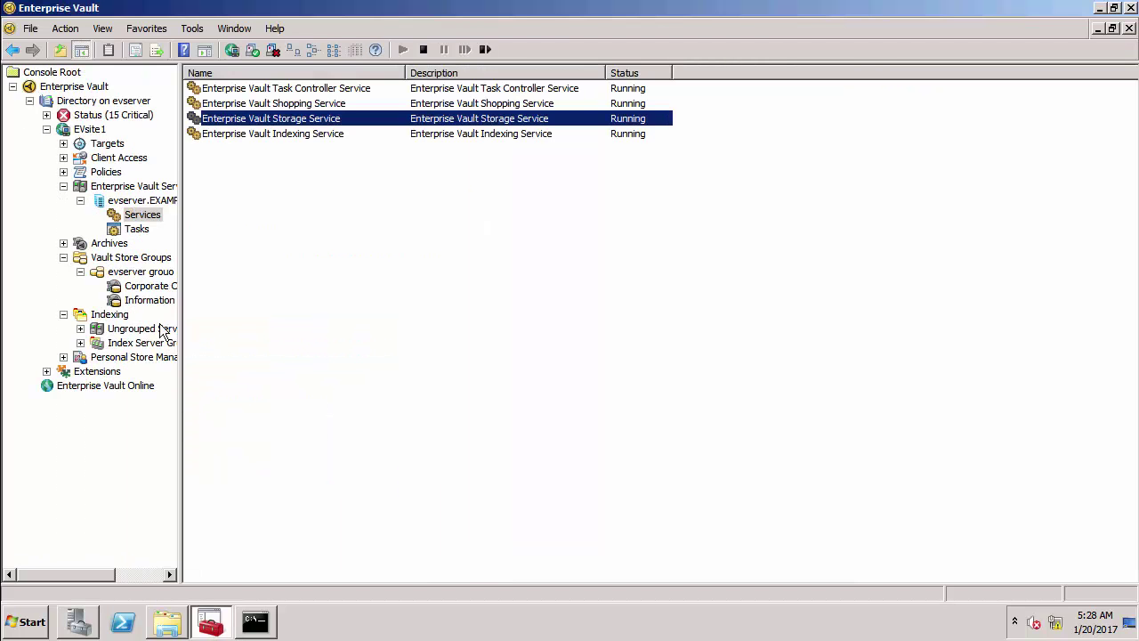
pyautogui.click(136, 230)
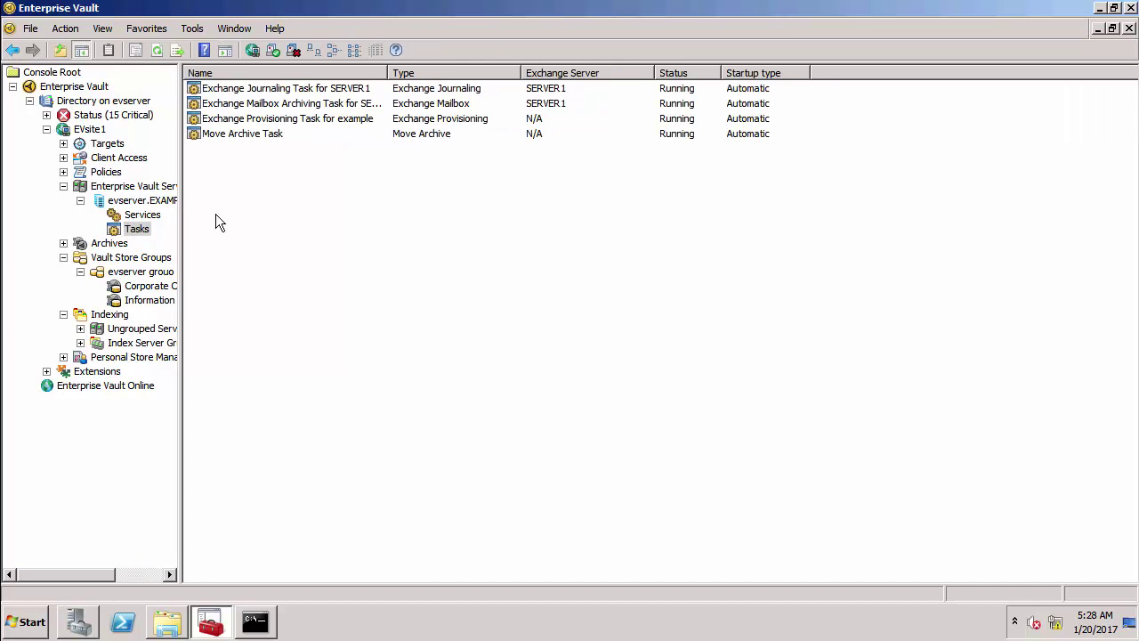
pyautogui.click(312, 104)
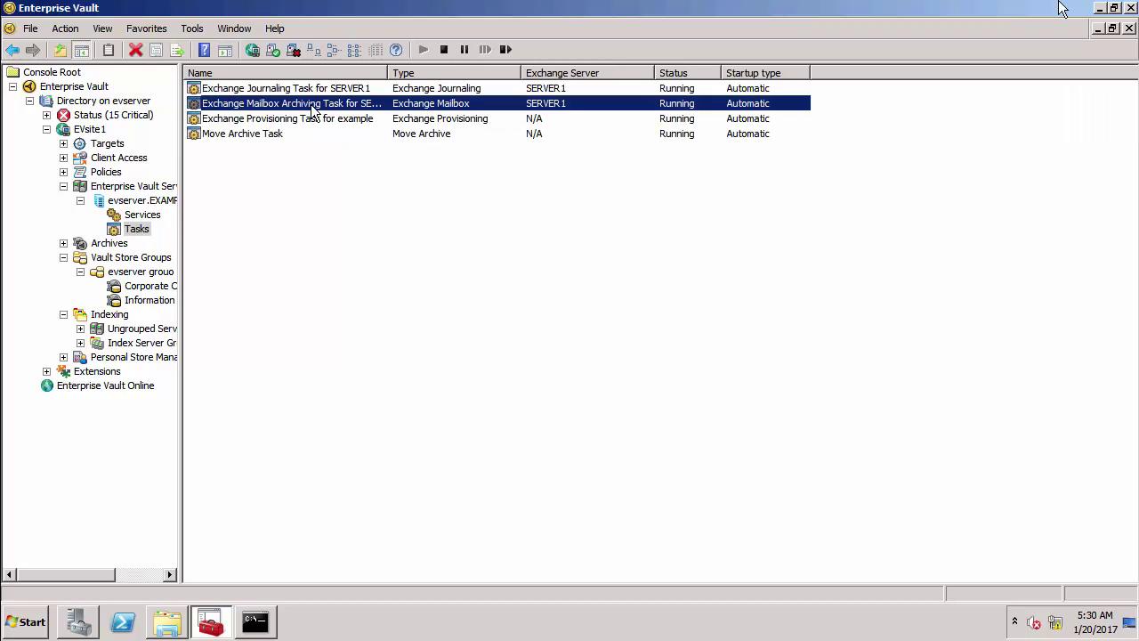
pyautogui.rightClick(312, 107)
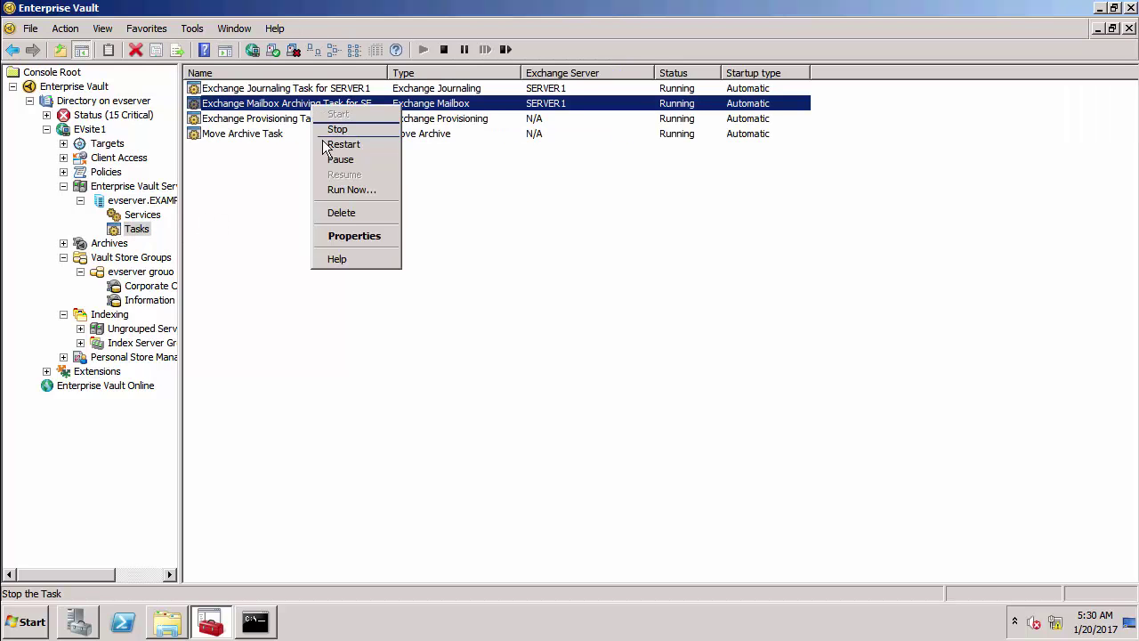
pyautogui.click(332, 190)
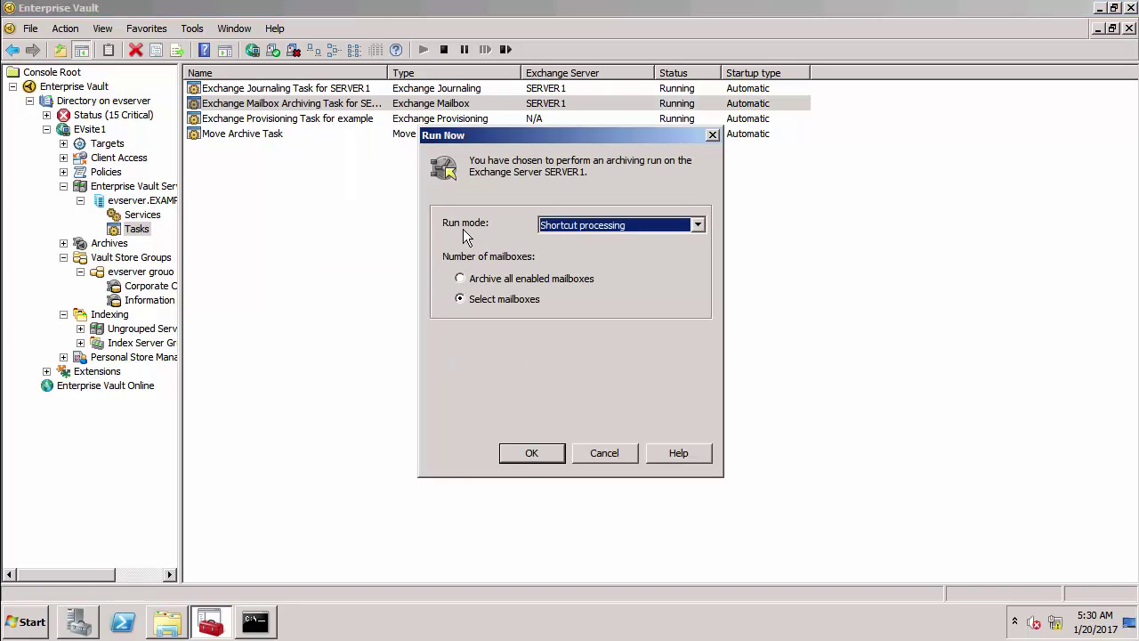
pyautogui.click(544, 225)
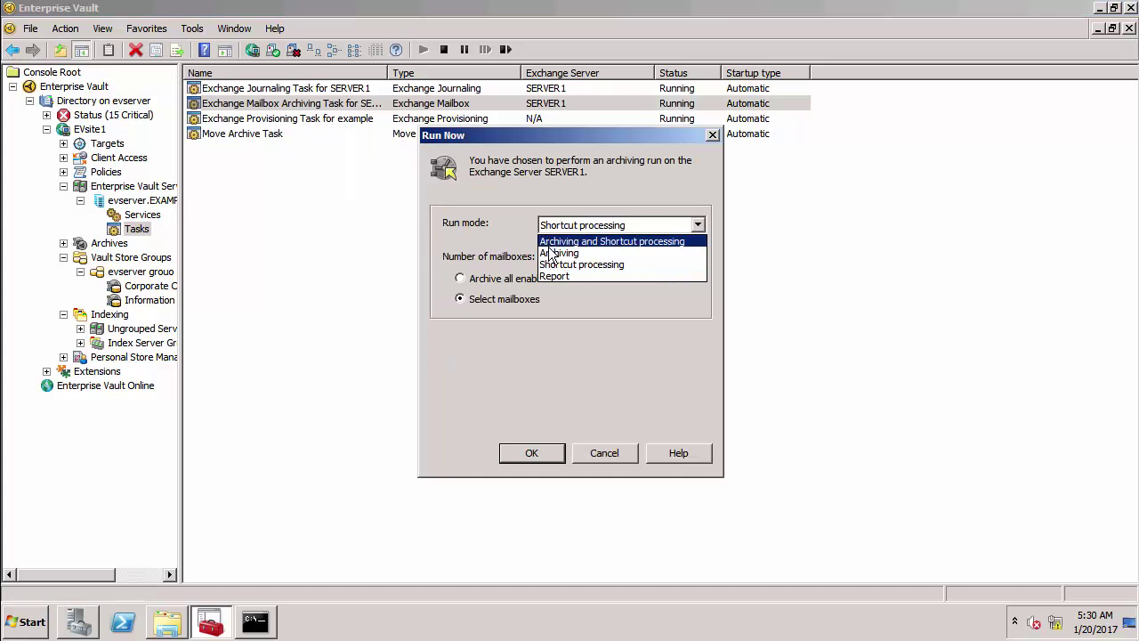
pyautogui.click(549, 253)
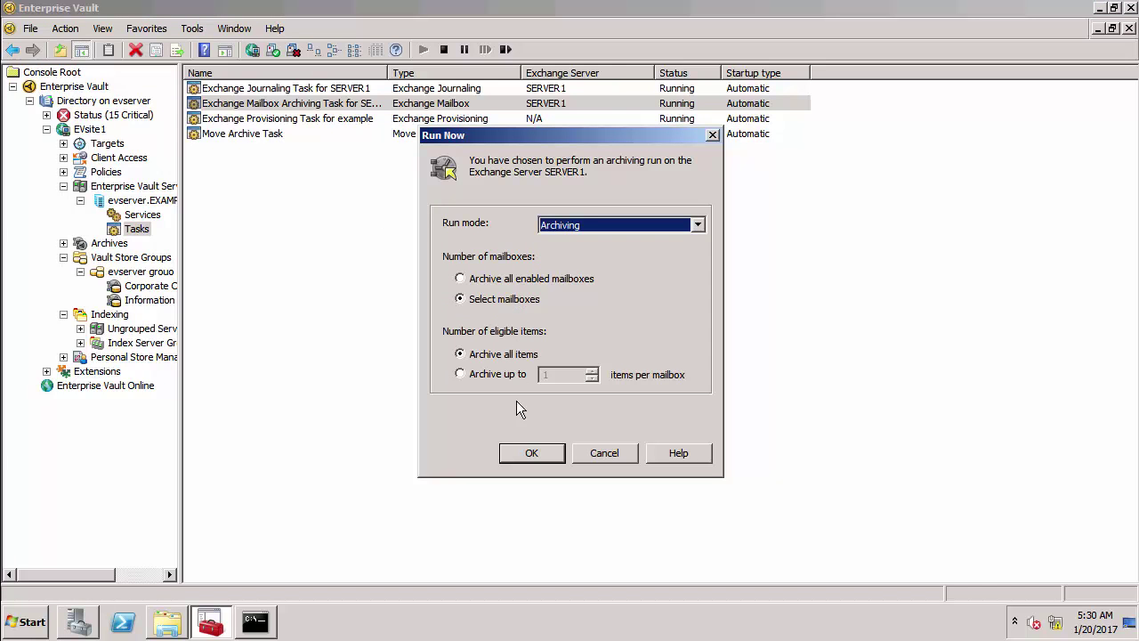
# Filter the mailboxes by the owner's first name in Display Name, select the matching mailbox and start the archiving run.
pyautogui.click(534, 445)
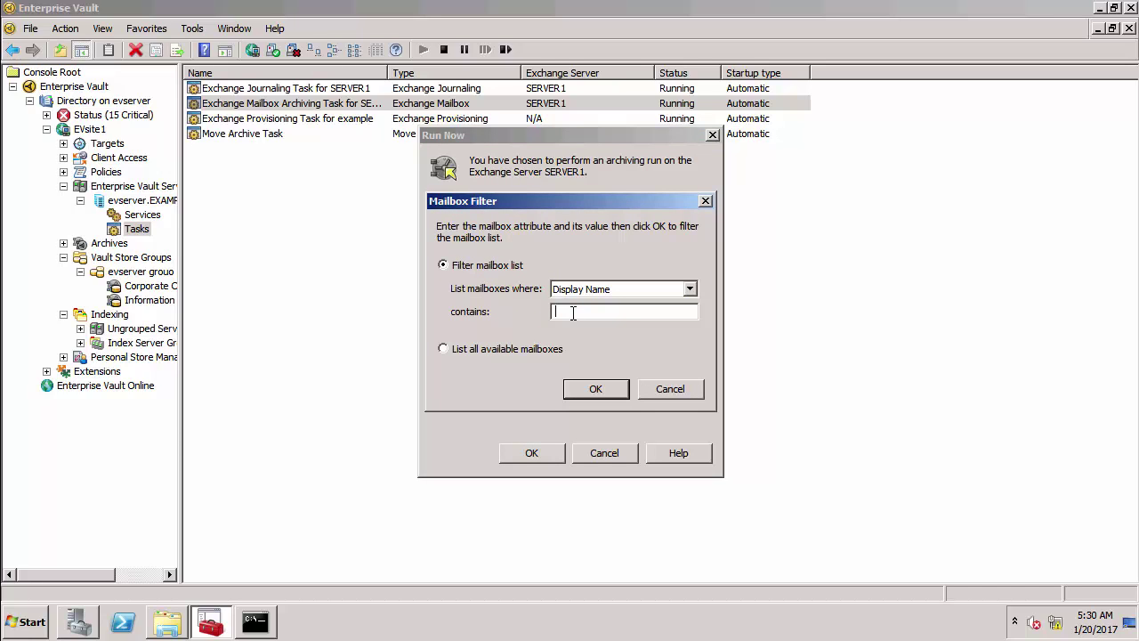
pyautogui.write('diana')
pyautogui.press('Return')
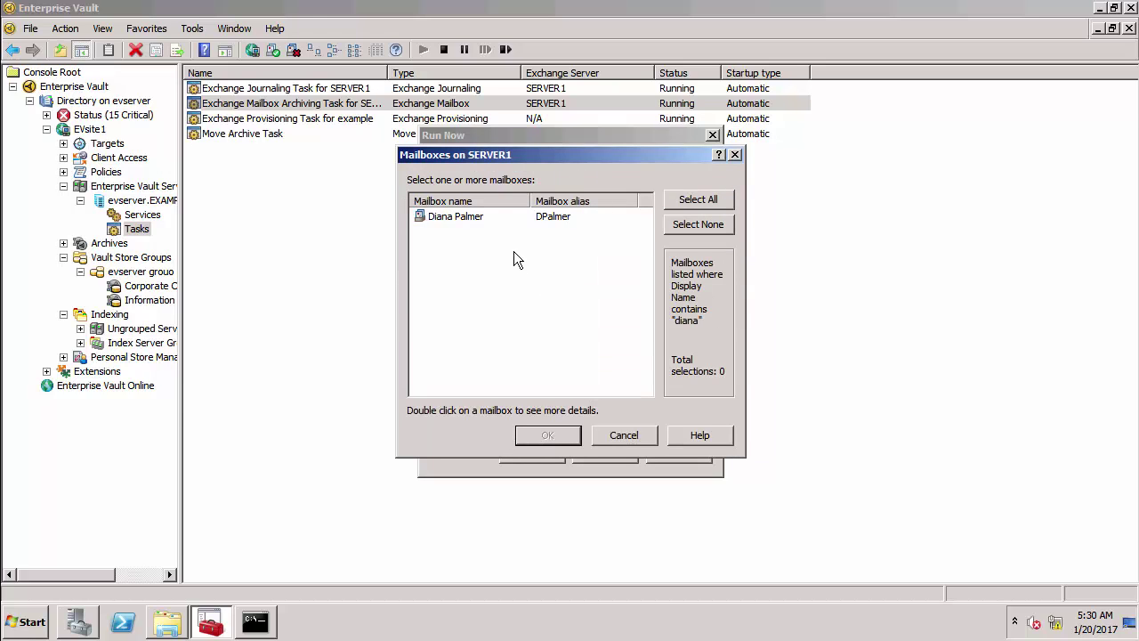
pyautogui.click(481, 216)
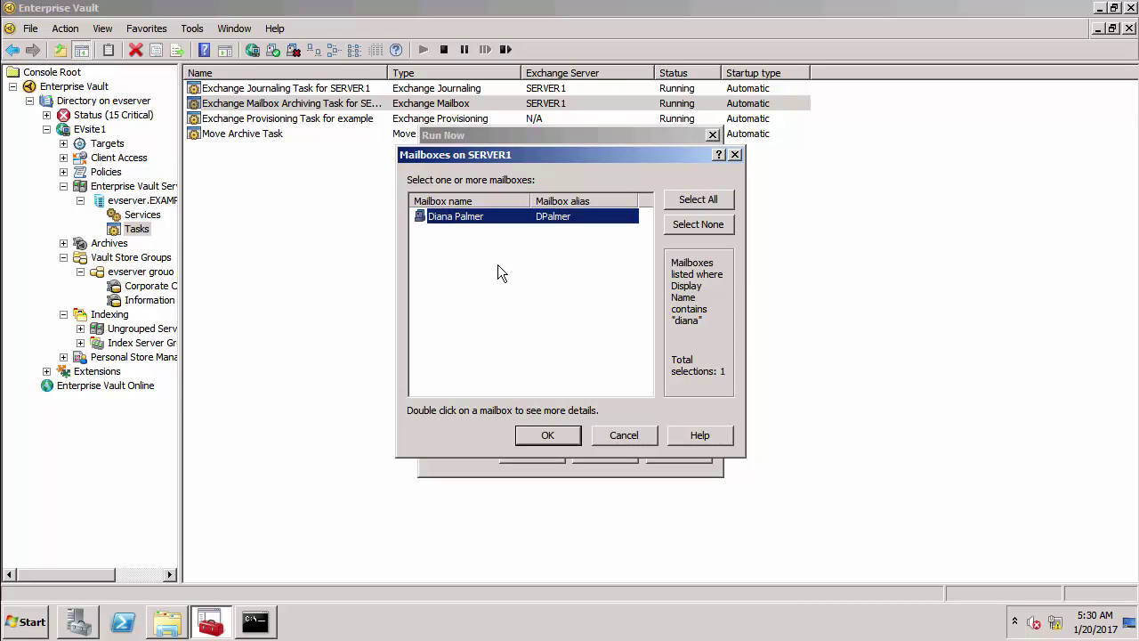
pyautogui.click(547, 434)
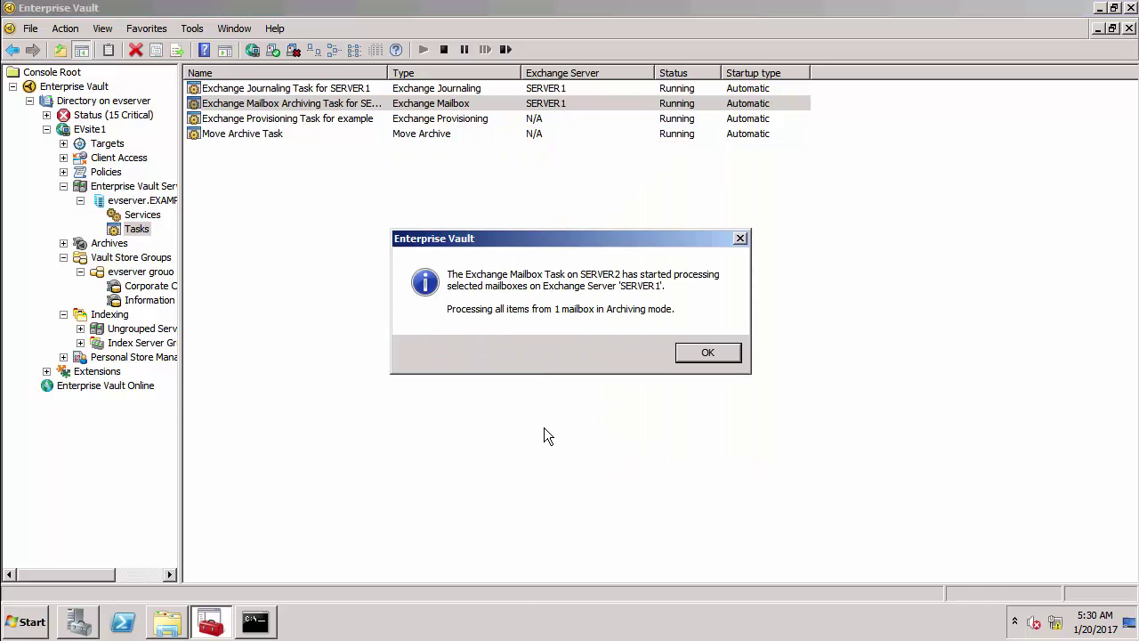
pyautogui.click(696, 359)
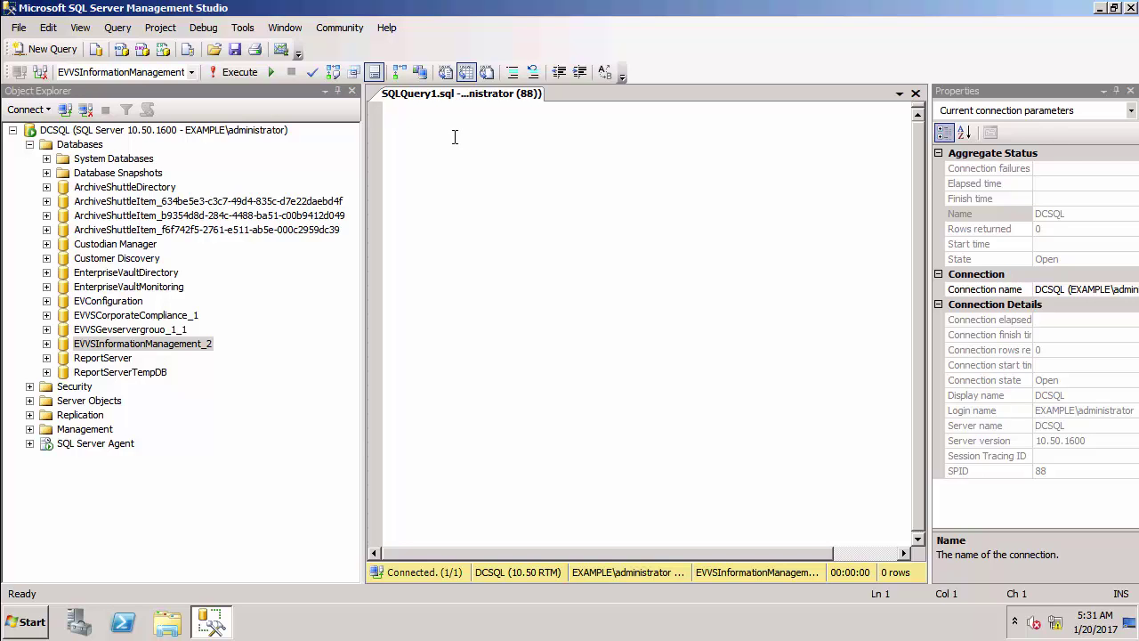
# In SQL Server Management Studio, query all rows from JournalArchive in EVVSInformationManagement_2 and examine the IndexCommited and BackupComplete columns.
pyautogui.write('select *')
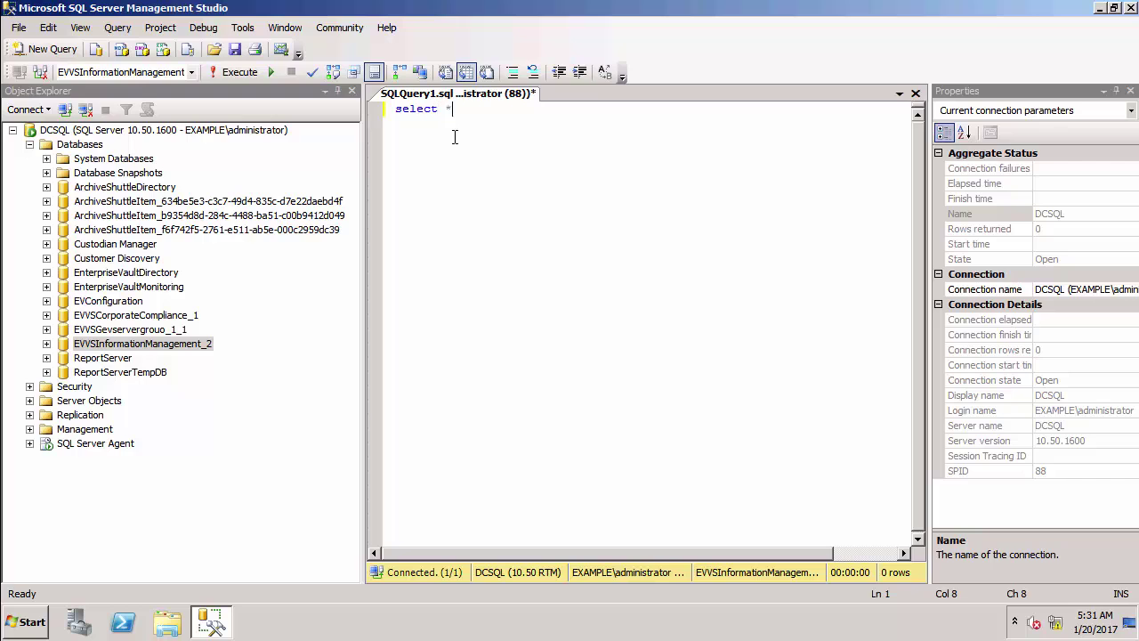
pyautogui.write(' from j')
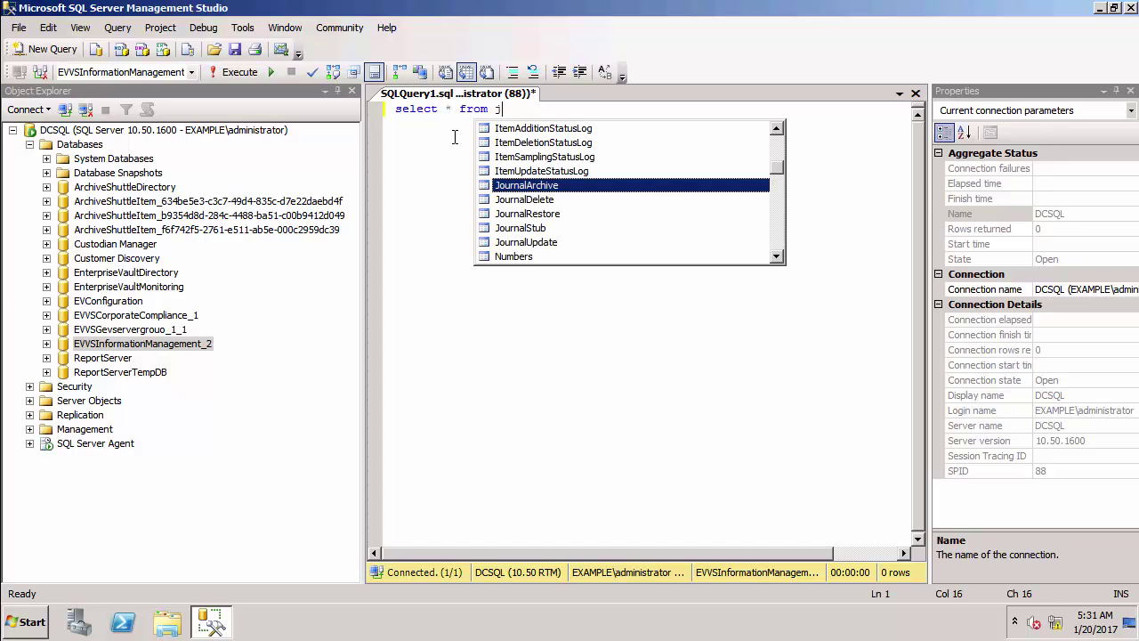
pyautogui.doubleClick(511, 185)
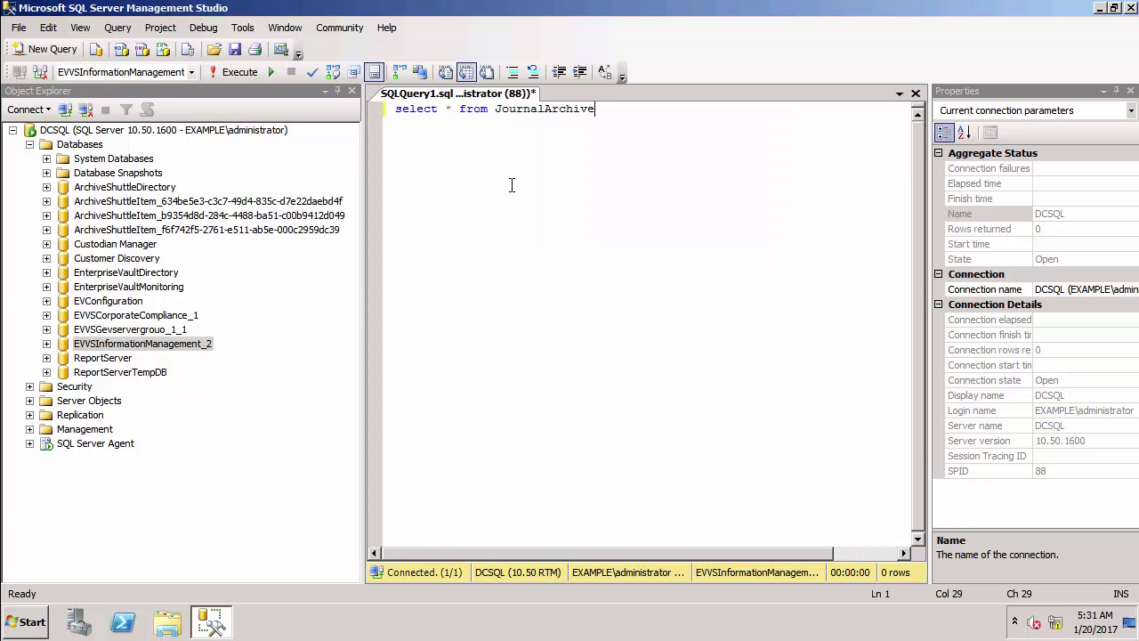
pyautogui.press('F5')
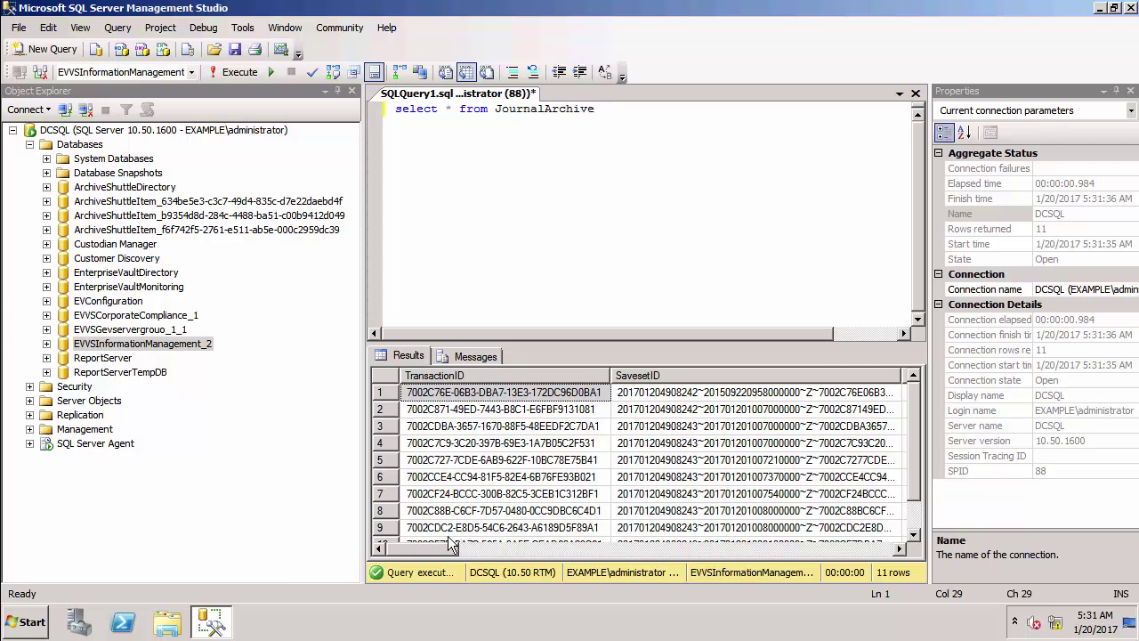
pyautogui.moveTo(446, 549); pyautogui.dragTo(530, 551)
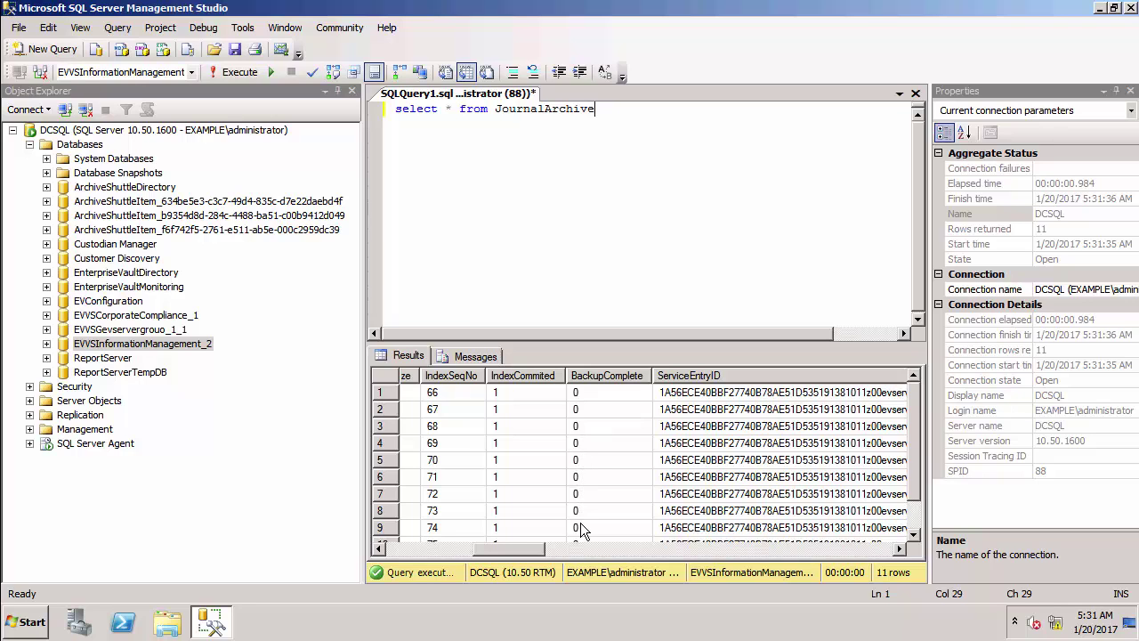
pyautogui.moveTo(541, 550); pyautogui.dragTo(527, 552)
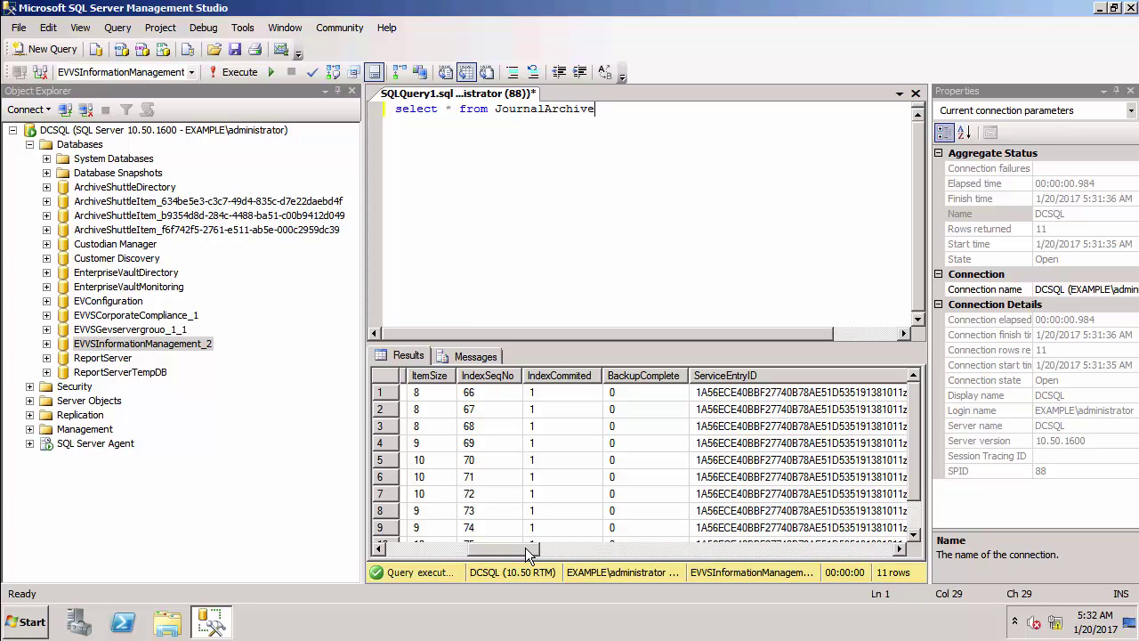
pyautogui.moveTo(526, 552); pyautogui.dragTo(445, 552)
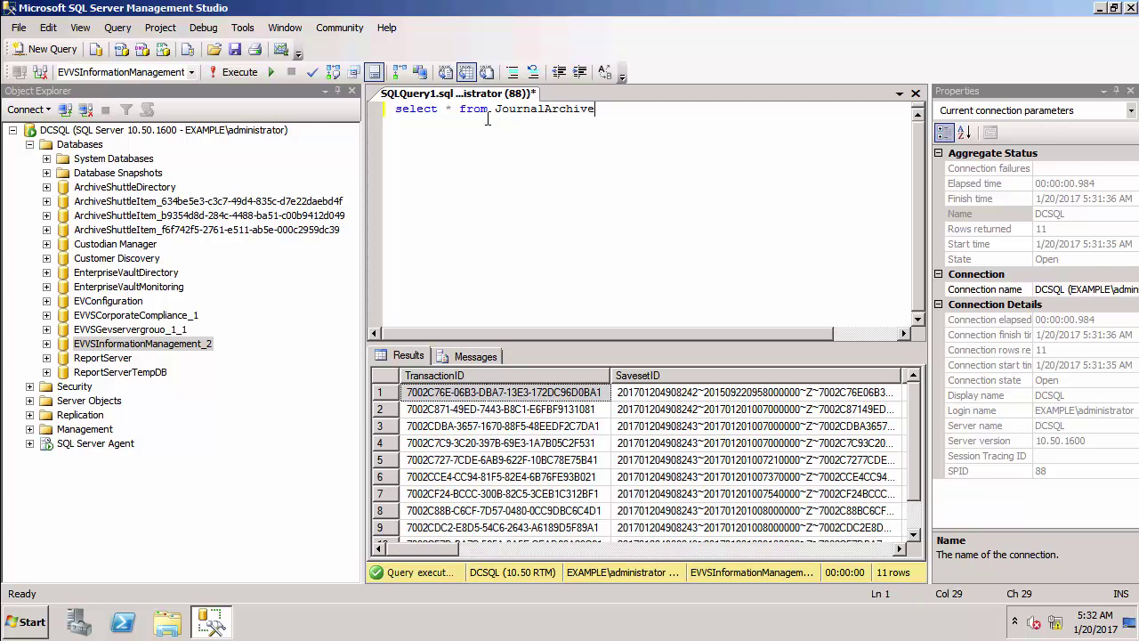
# Change the query's table to WatchFile and execute it to list all its rows.
pyautogui.moveTo(496, 110); pyautogui.dragTo(639, 114)
pyautogui.write('Wa')
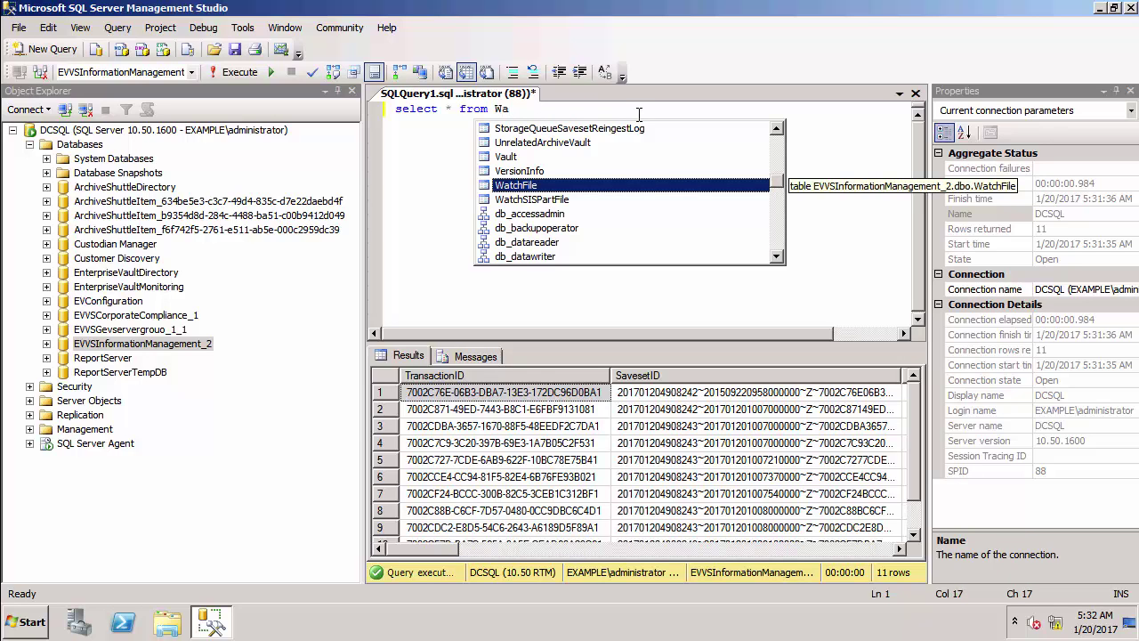
pyautogui.doubleClick(628, 185)
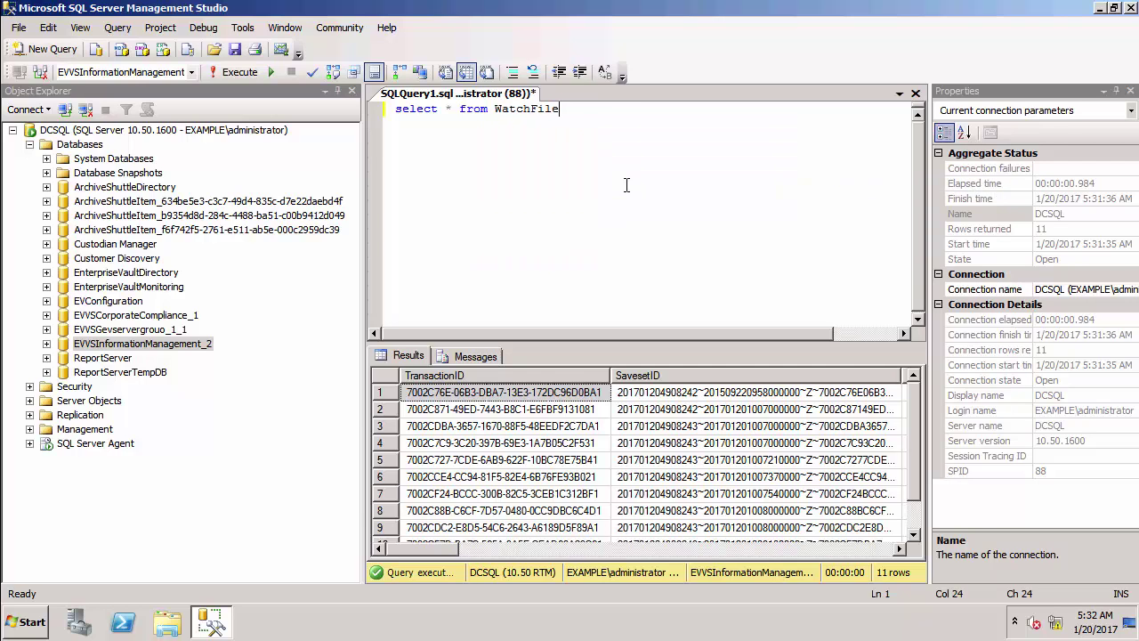
pyautogui.press('F5')
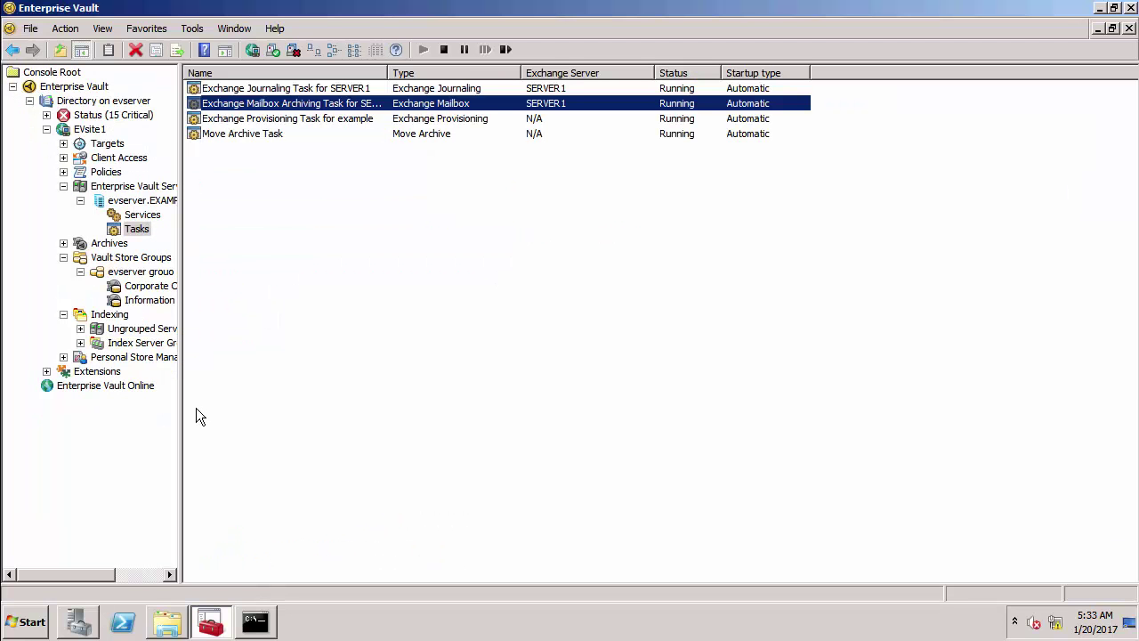
# Open EVbackup.bat from C:\EVBackup in Notepad on the Enterprise Vault server, review its backup mode and trigger file commands, and close it.
pyautogui.click(165, 623)
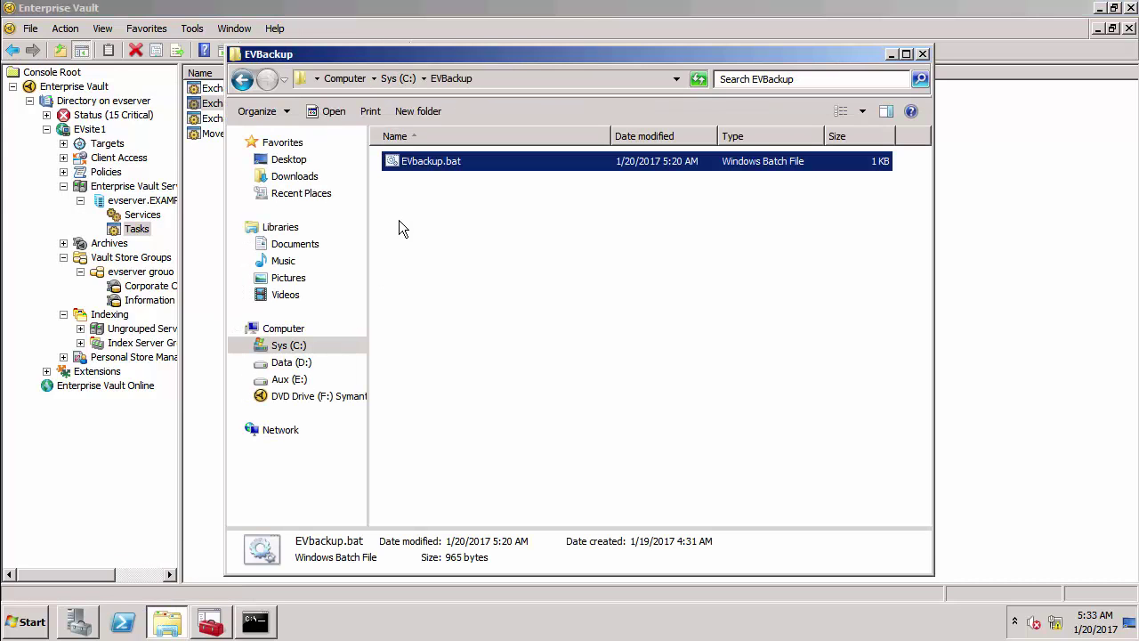
pyautogui.rightClick(402, 167)
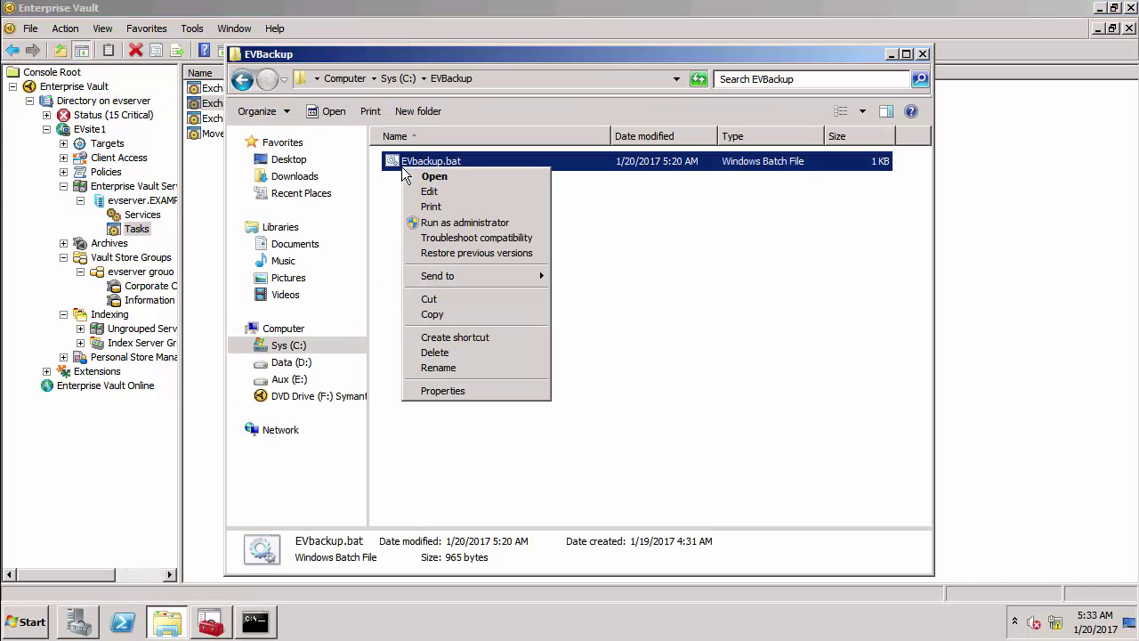
pyautogui.click(411, 191)
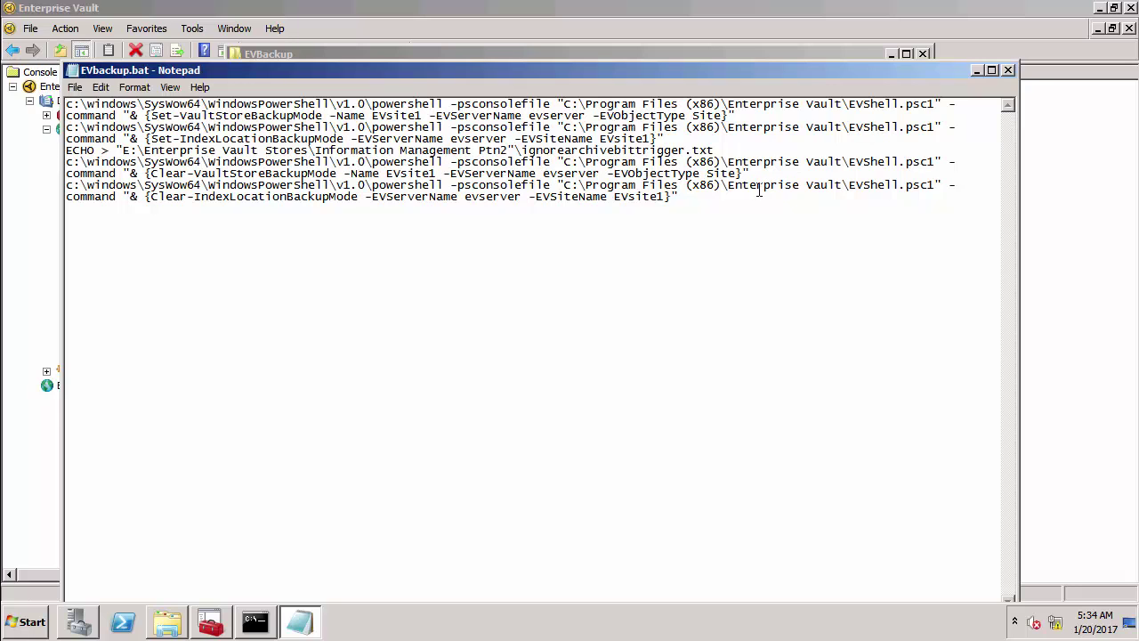
pyautogui.click(1008, 71)
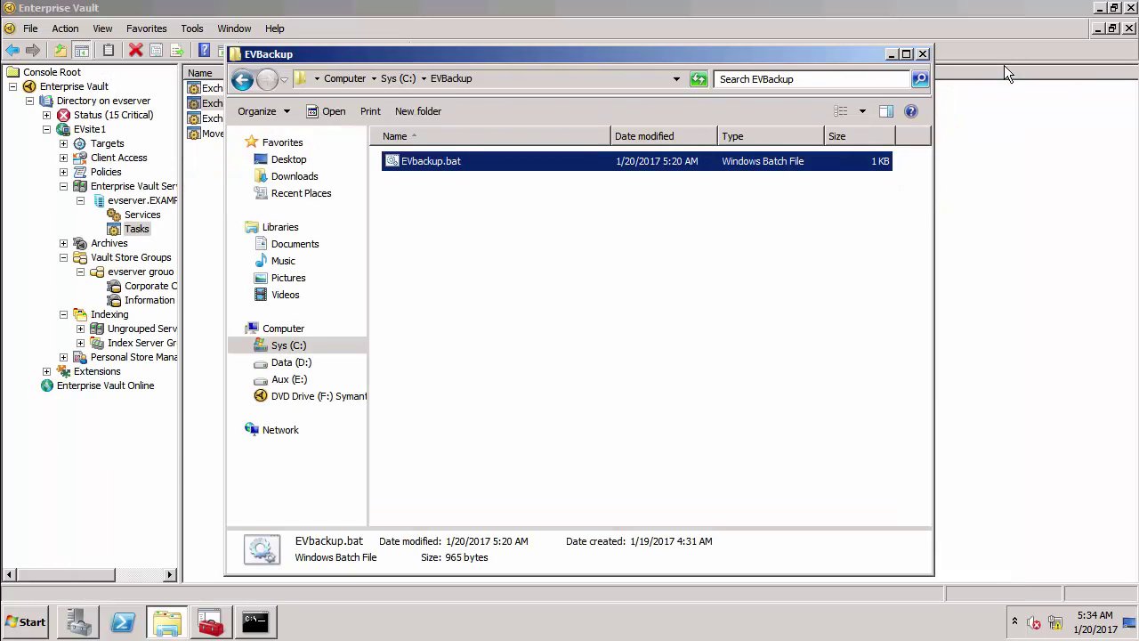
# Run evbackup.bat from the C:\EVBackup folder in the Command Prompt.
pyautogui.click(255, 617)
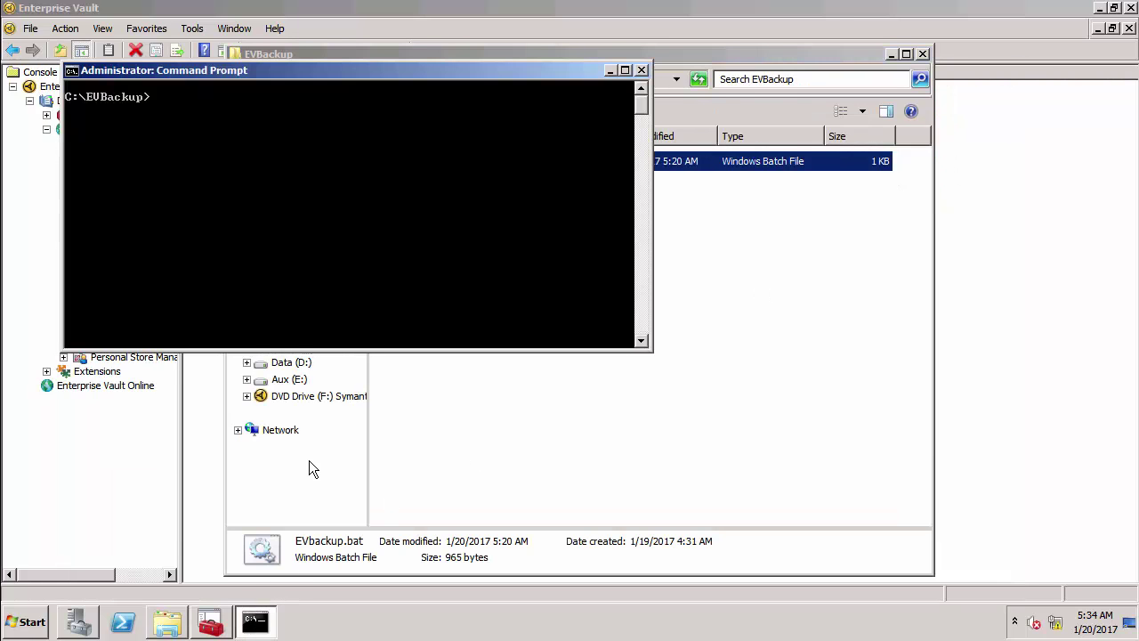
pyautogui.write('evbackup.bat')
pyautogui.press('Return')
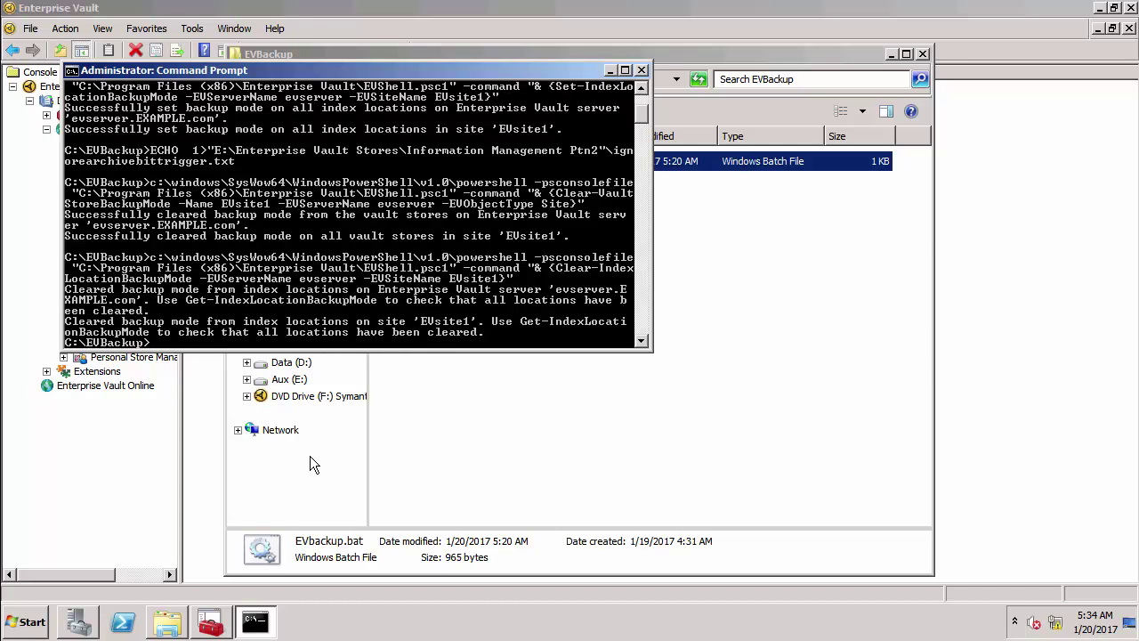
# Browse to the Information Management Ptn2 folder in Enterprise Vault Stores on drive E, granting folder access, and check the IgnoreArchiveBitTrigger file.
pyautogui.click(294, 380)
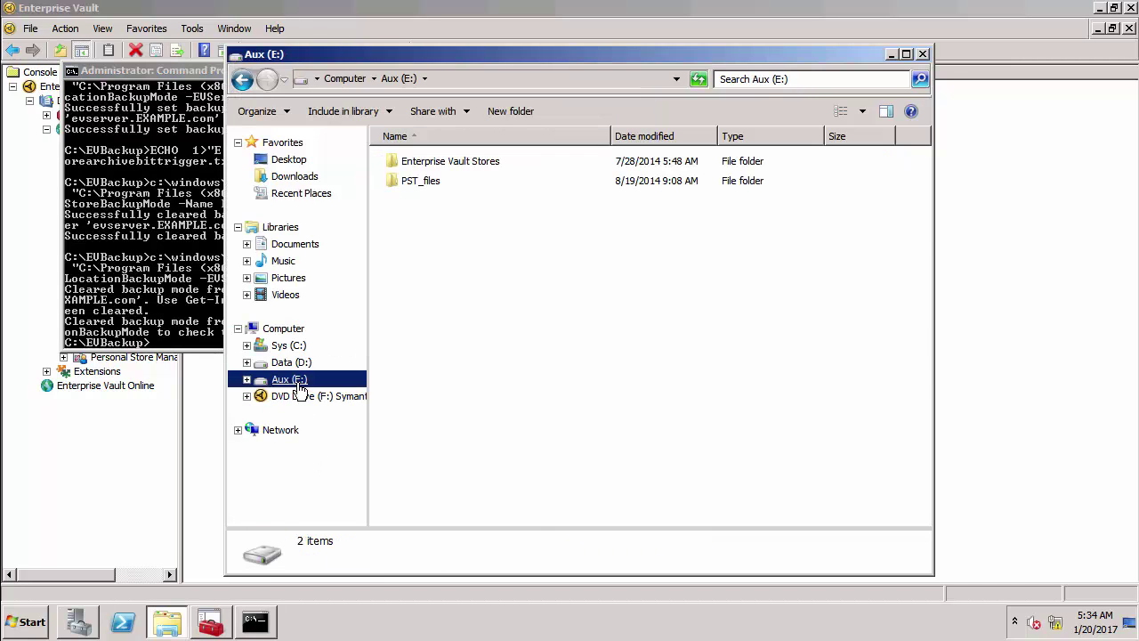
pyautogui.doubleClick(419, 162)
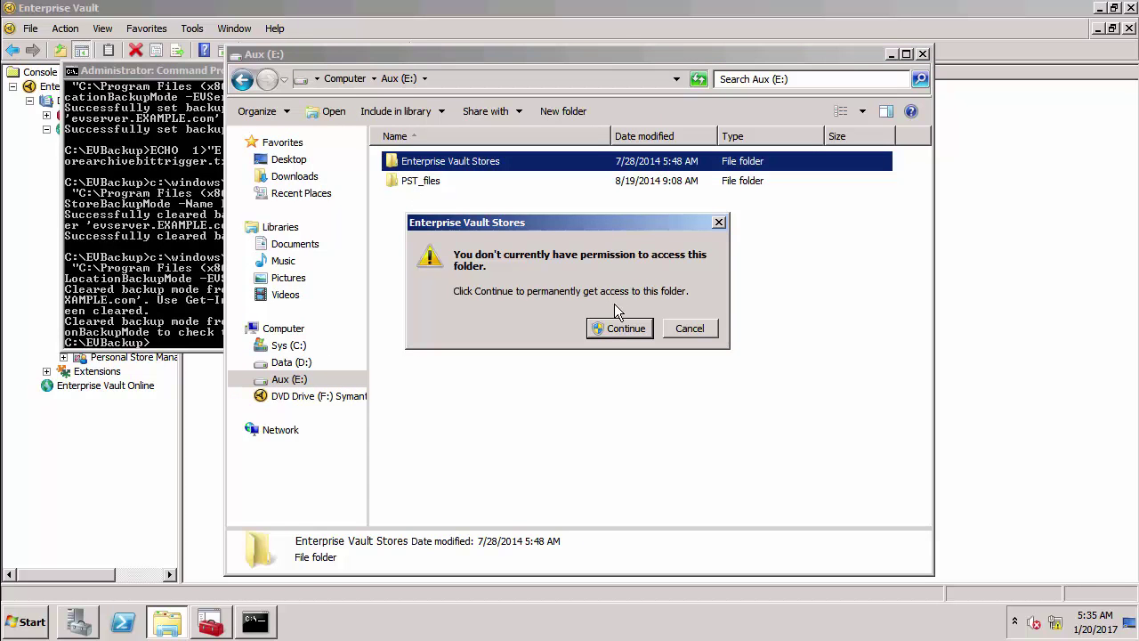
pyautogui.click(619, 328)
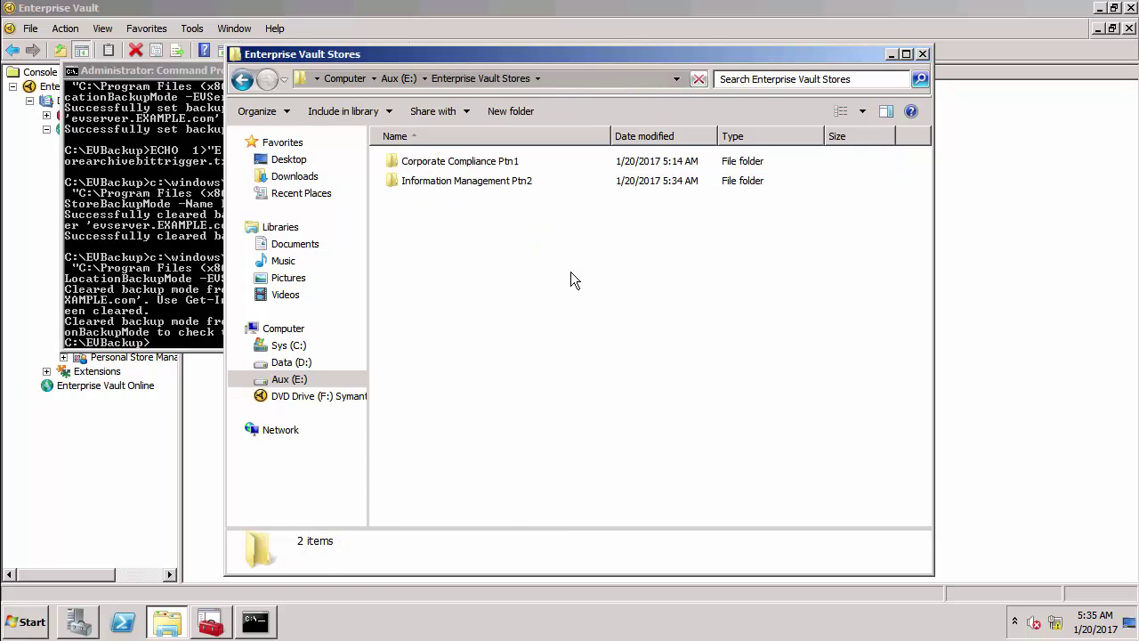
pyautogui.doubleClick(453, 181)
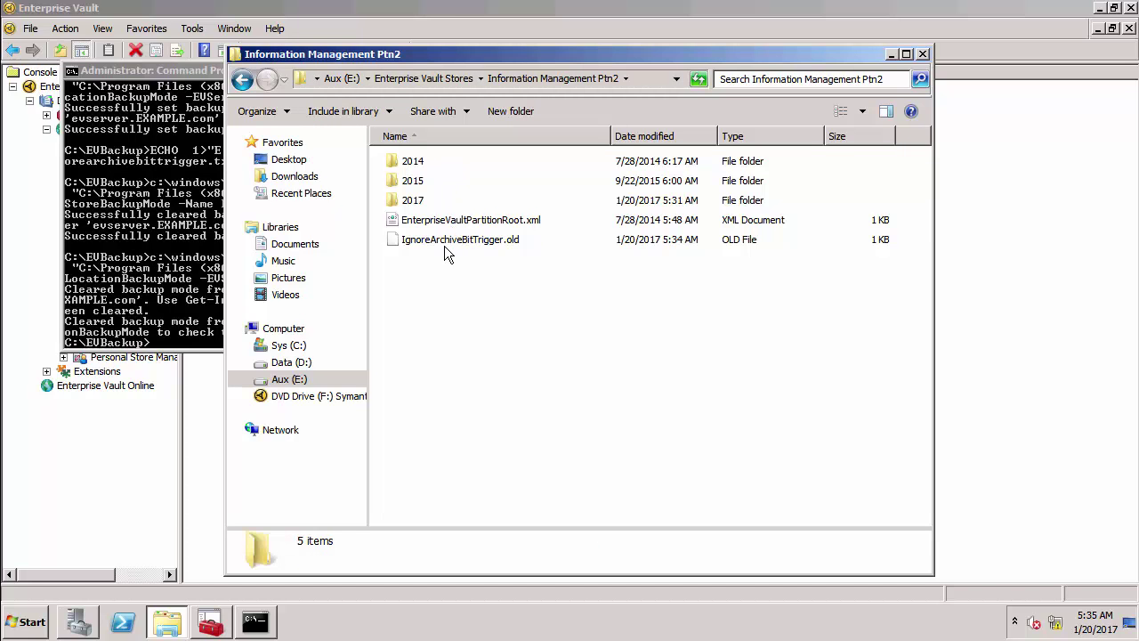
pyautogui.moveTo(439, 253)
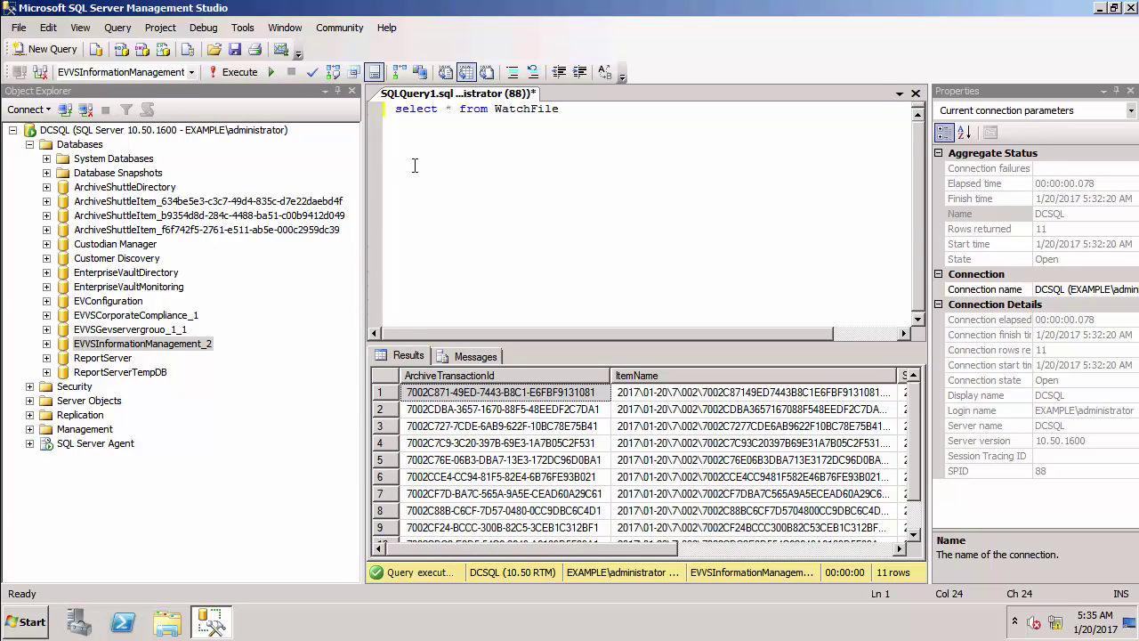
# Re-run the WatchFile query, then change its table to JournalArchive, execute it and check the columns of the returned rows.
pyautogui.press('F5')
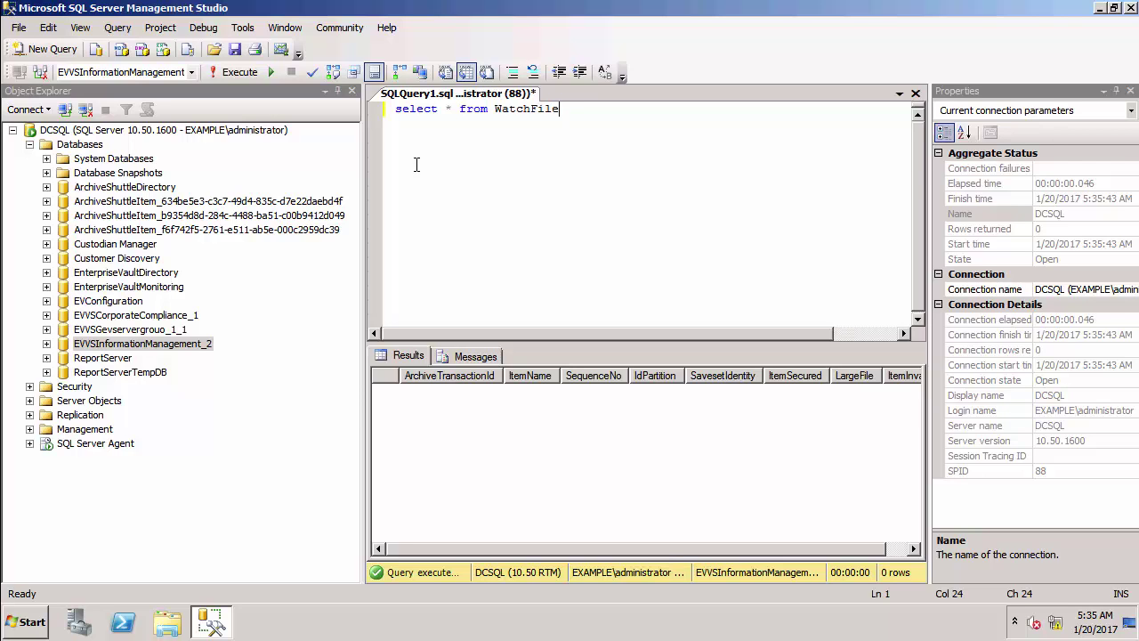
pyautogui.click(495, 102)
pyautogui.moveTo(496, 103); pyautogui.dragTo(574, 112)
pyautogui.write('j')
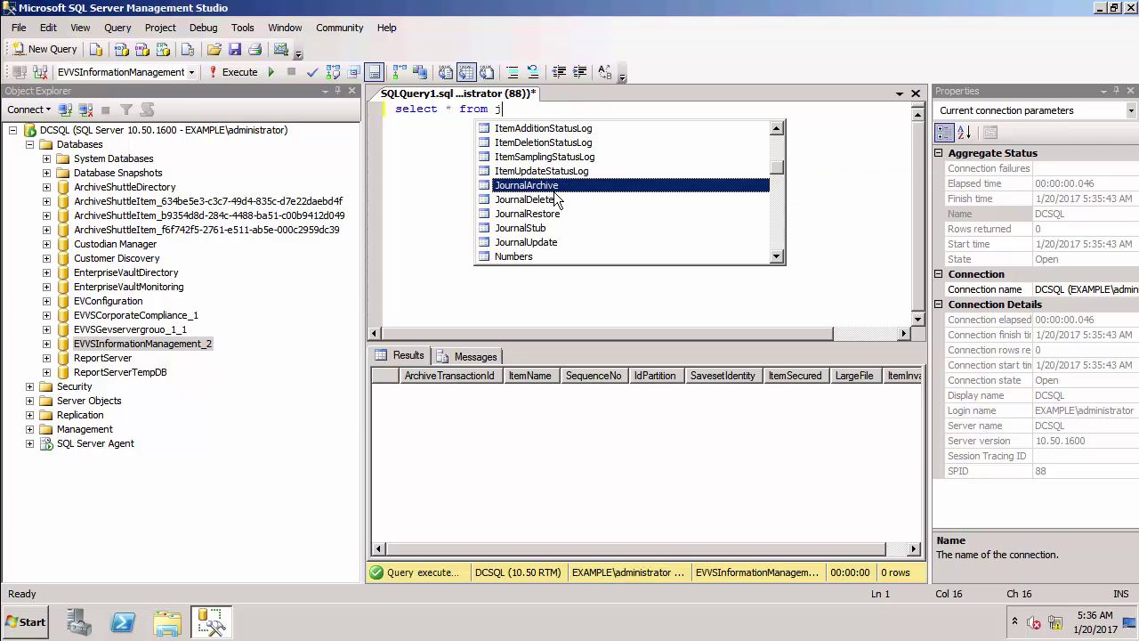
pyautogui.press('Tab')
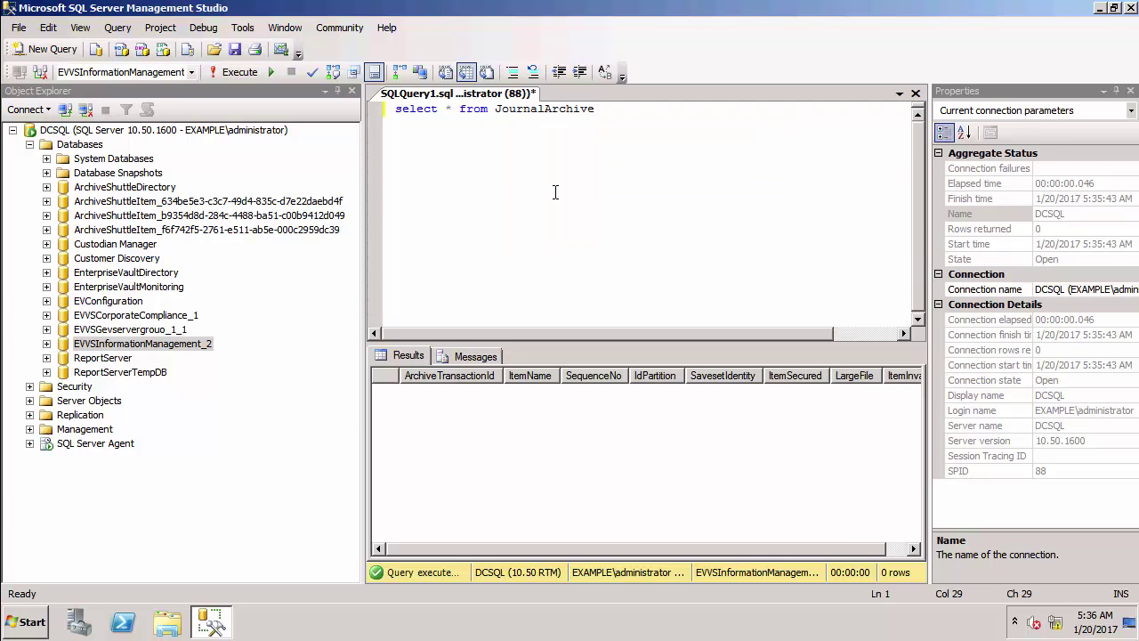
pyautogui.press('F5')
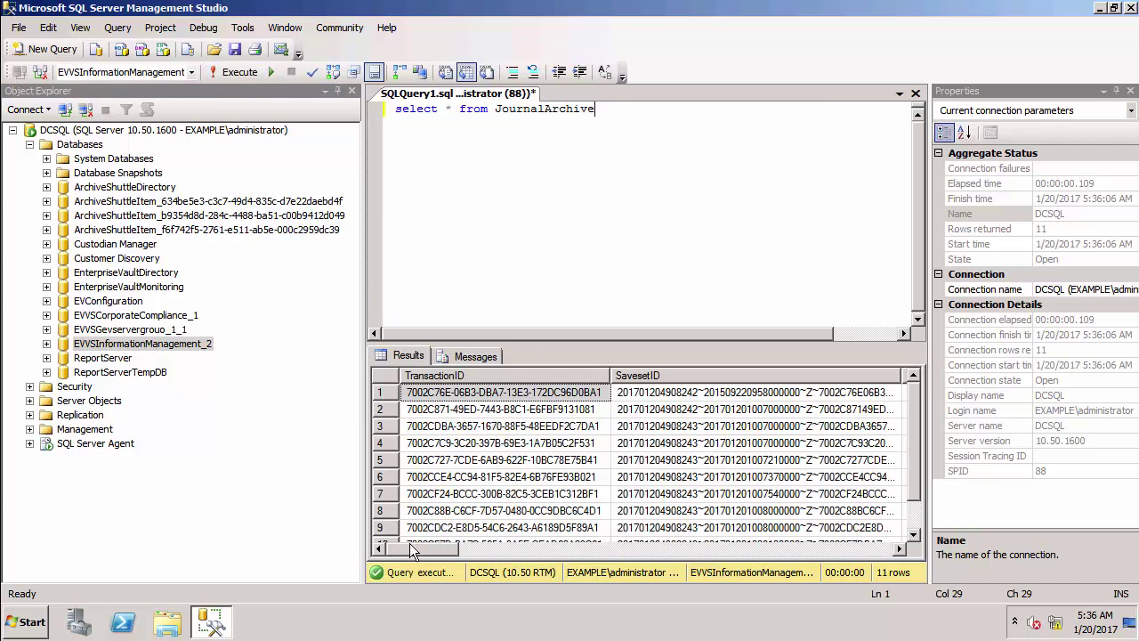
pyautogui.moveTo(411, 550); pyautogui.dragTo(460, 551)
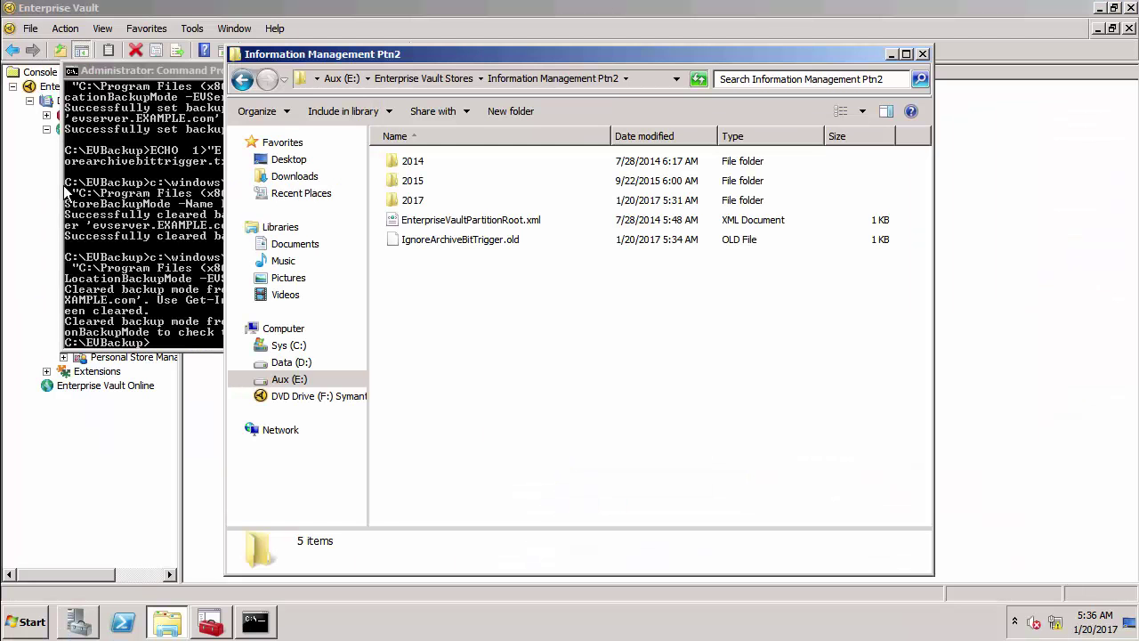
# Switch to Server Manager on the Enterprise Vault server and view the journal messages of the Exchange mailbox task's a1 private queue.
pyautogui.click(80, 621)
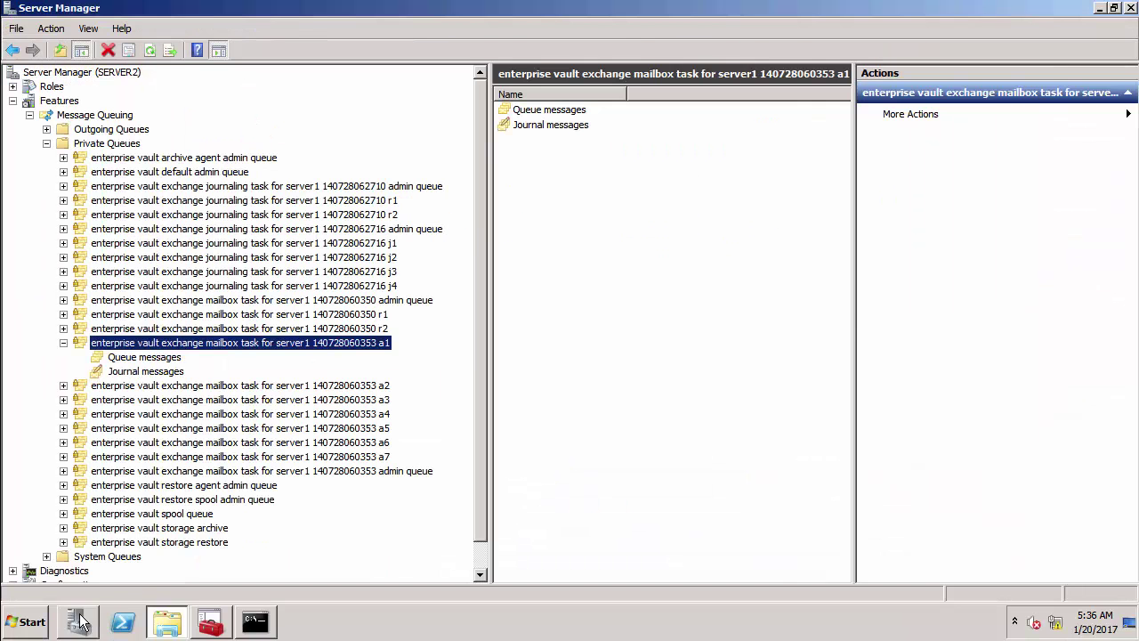
pyautogui.click(158, 374)
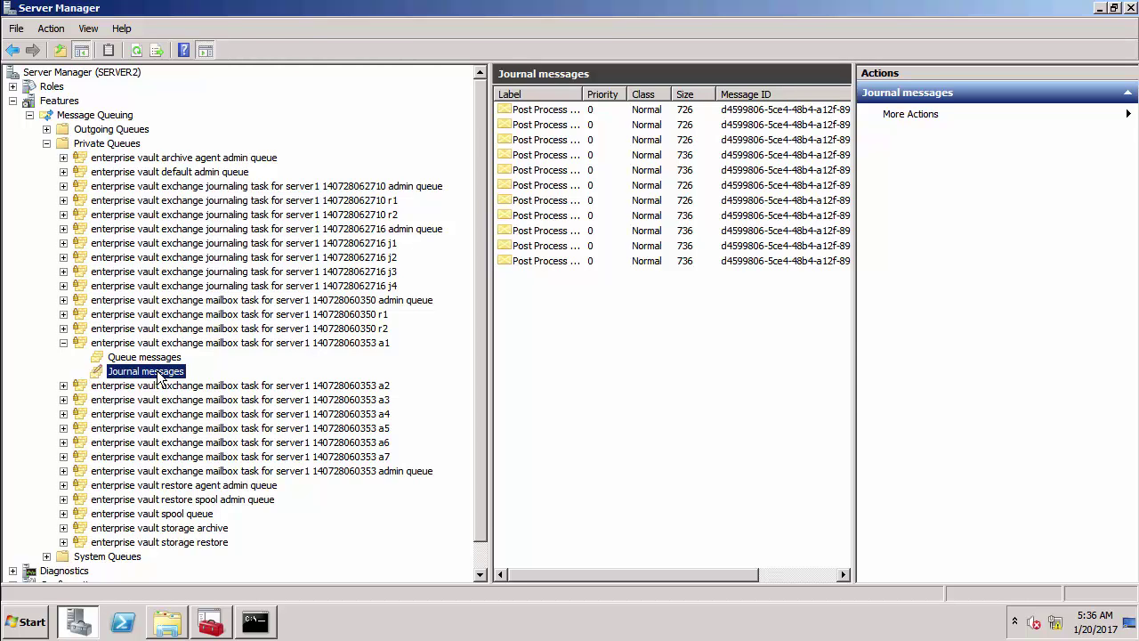
# In the Enterprise Vault console, review the backup status and backup details of the Information Management Ptn2 partition, leaving its properties unchanged.
pyautogui.click(211, 621)
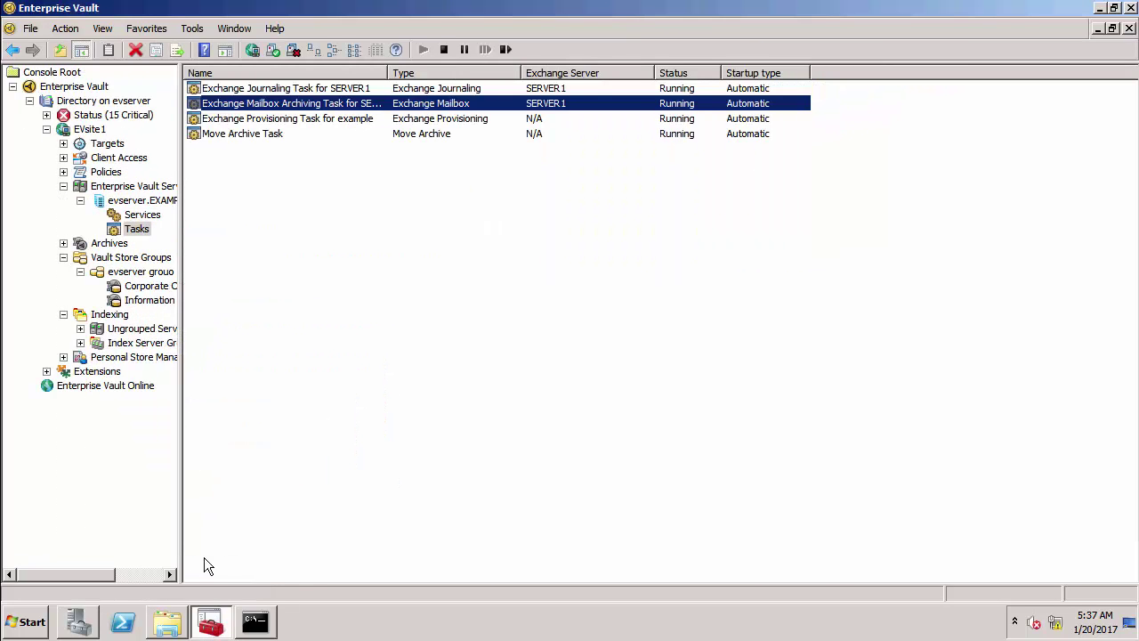
pyautogui.click(153, 302)
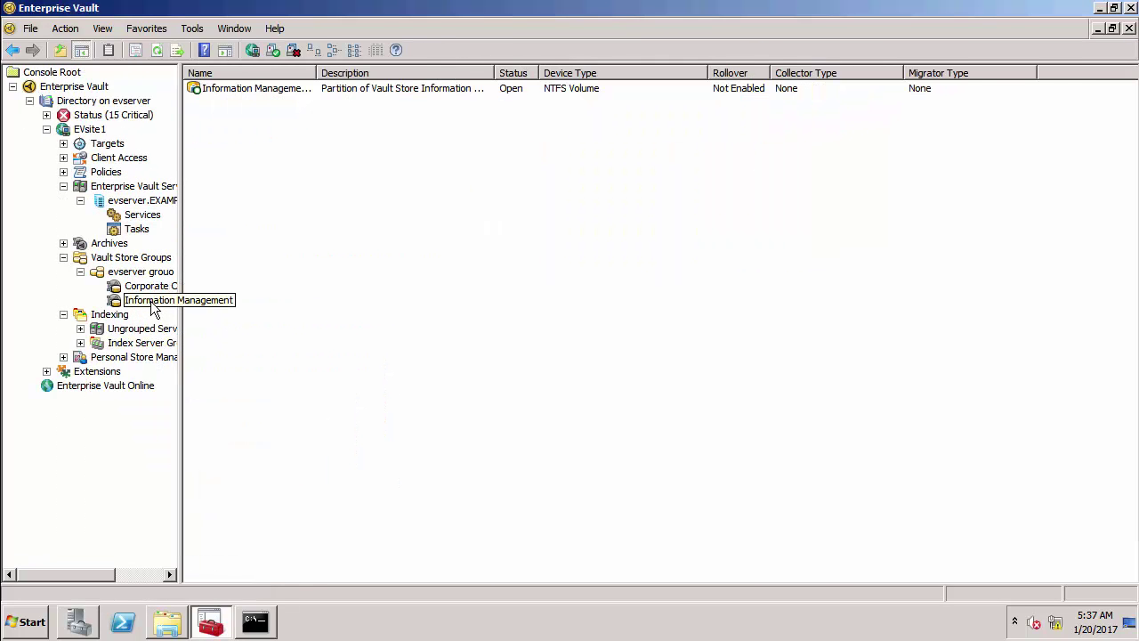
pyautogui.rightClick(243, 85)
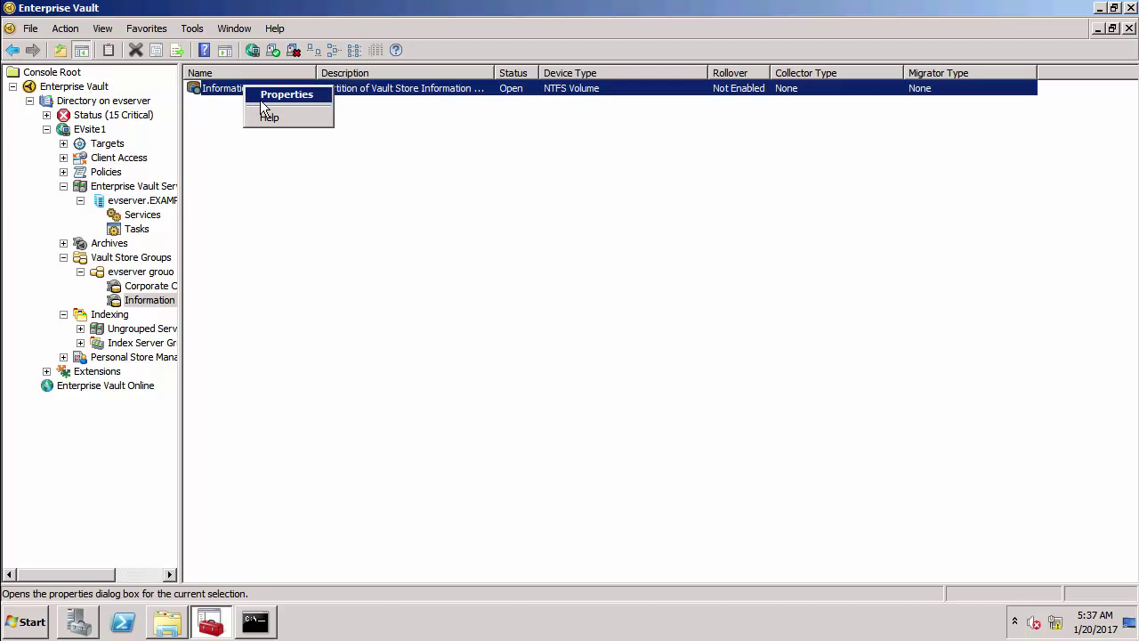
pyautogui.click(261, 99)
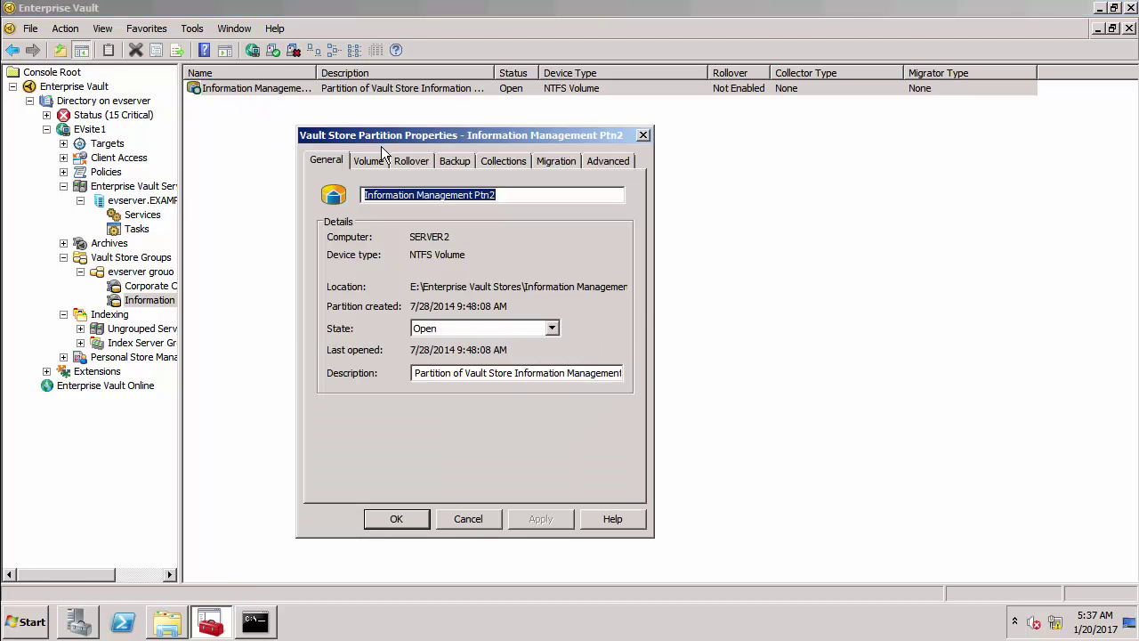
pyautogui.click(452, 162)
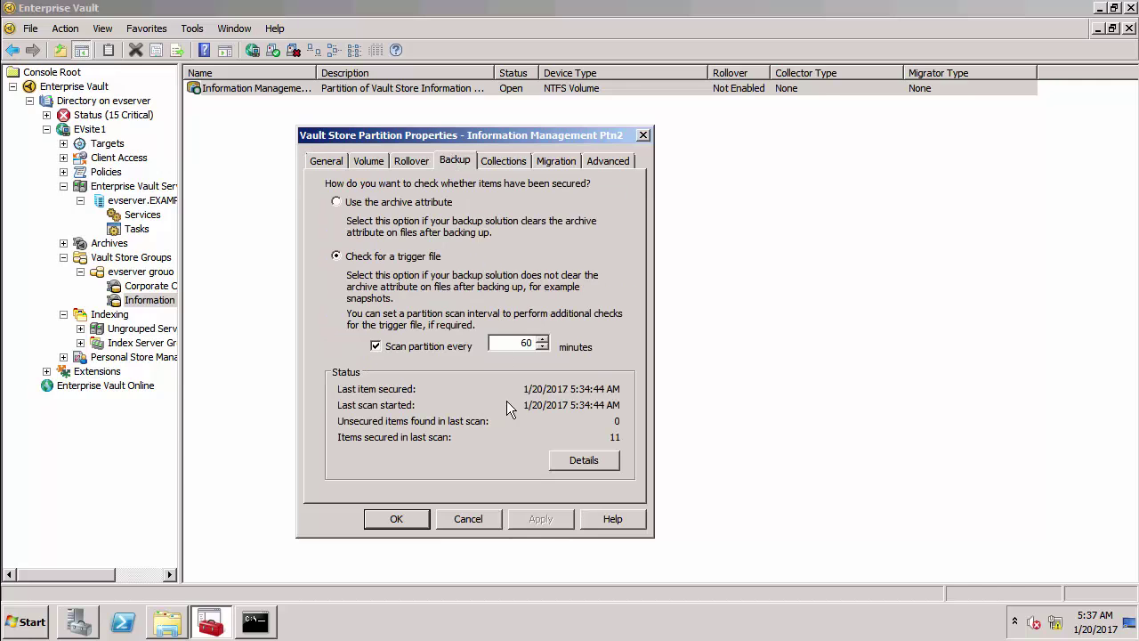
pyautogui.click(584, 460)
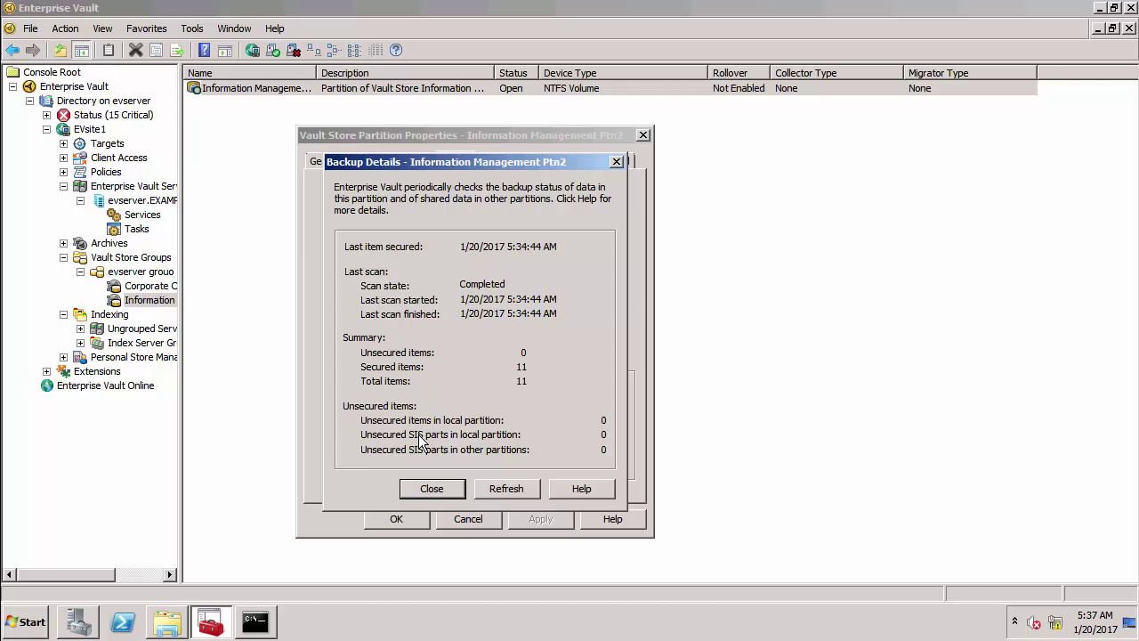
pyautogui.click(431, 489)
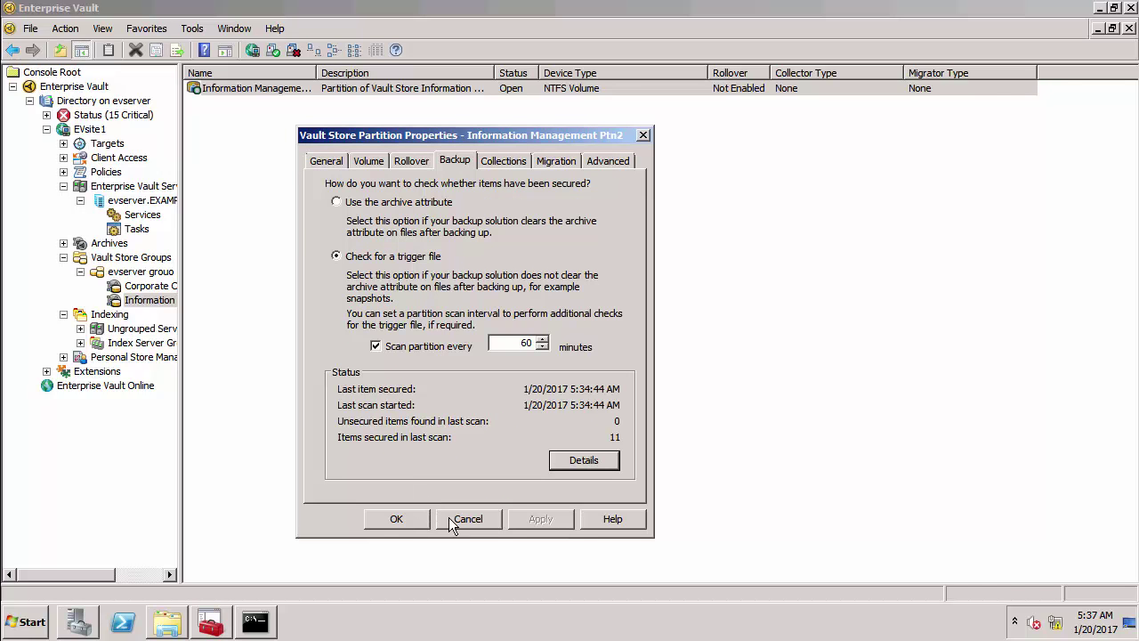
pyautogui.click(454, 520)
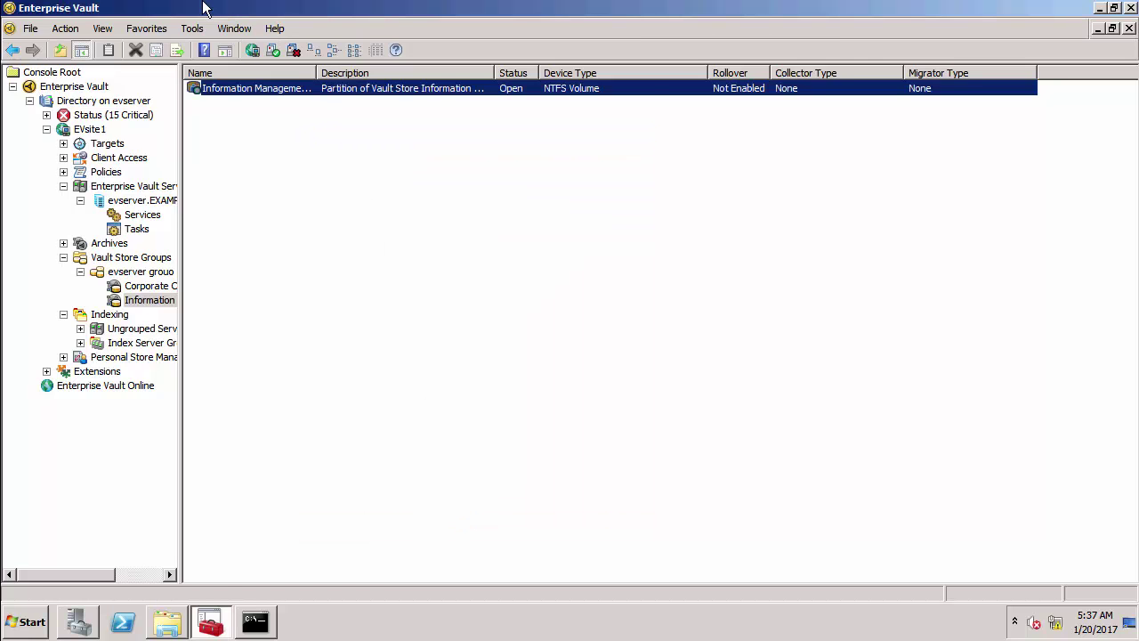